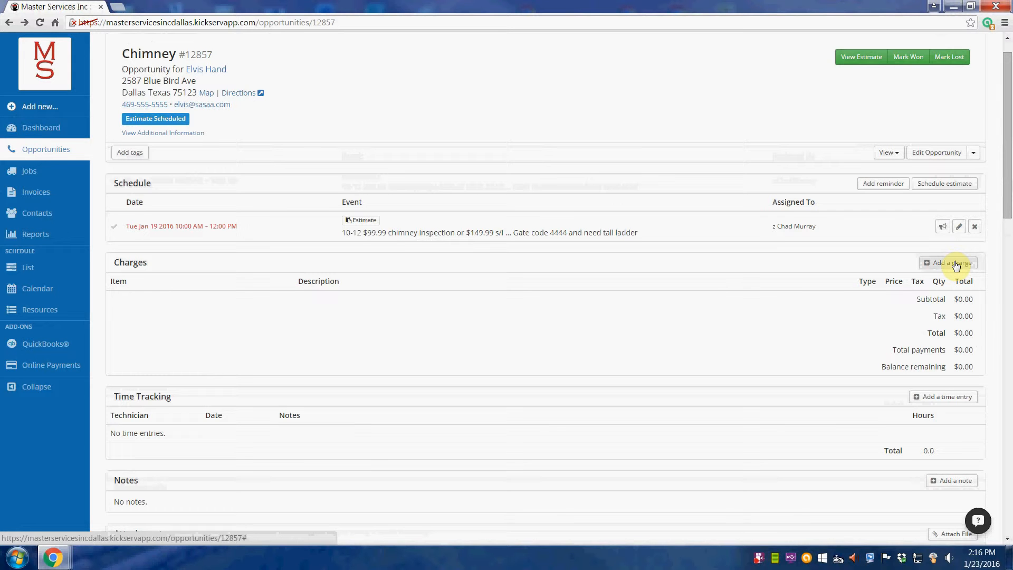
- Add the Inspection - Masonry Flued Chimney charge at $99.99 to the opportunity
left_click(956, 265)
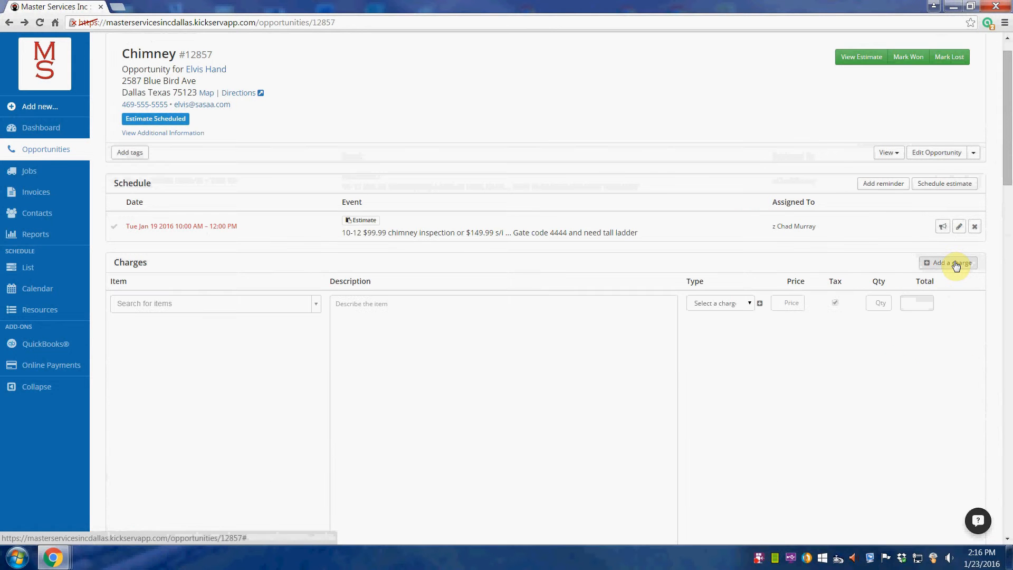
left_click(236, 305)
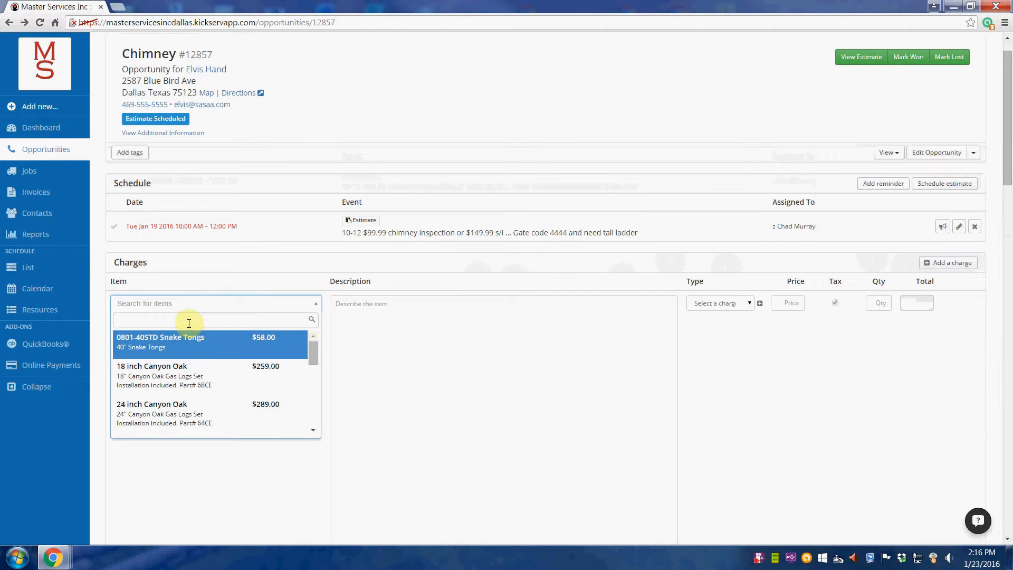
type("inspect")
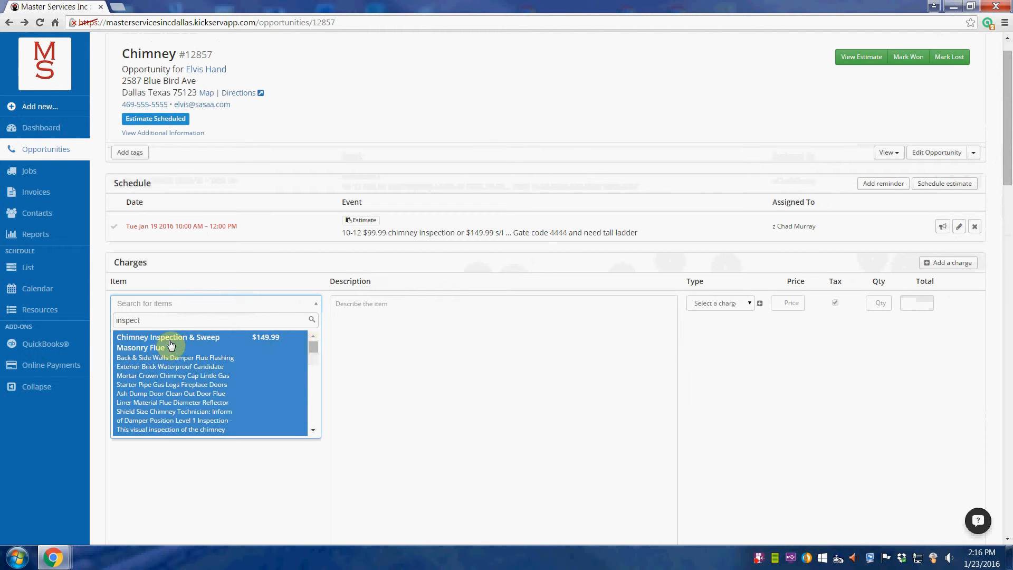
left_click_drag(313, 346, 305, 393)
left_click(216, 399)
scroll(466, 380, "down", 4)
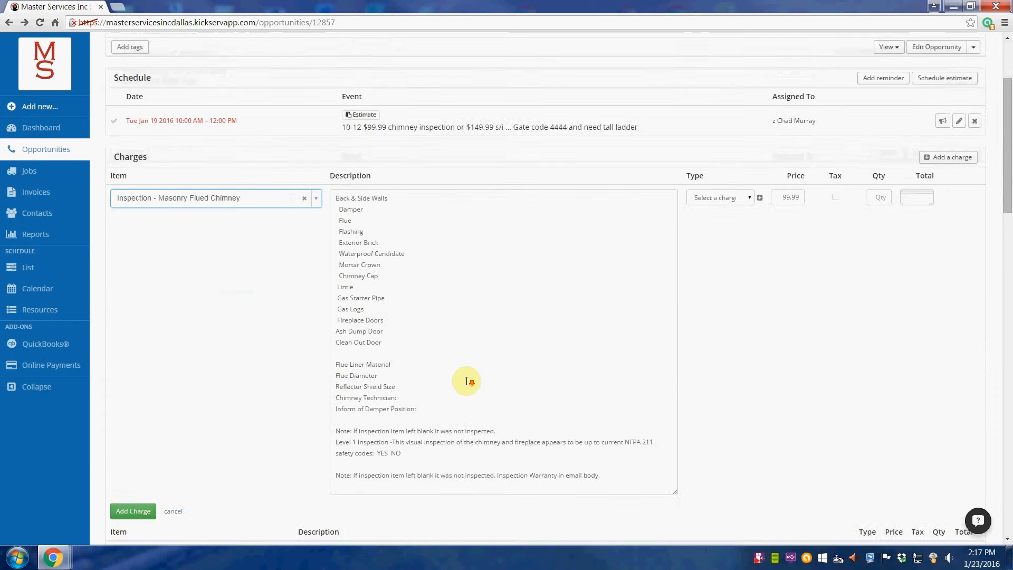
left_click(132, 407)
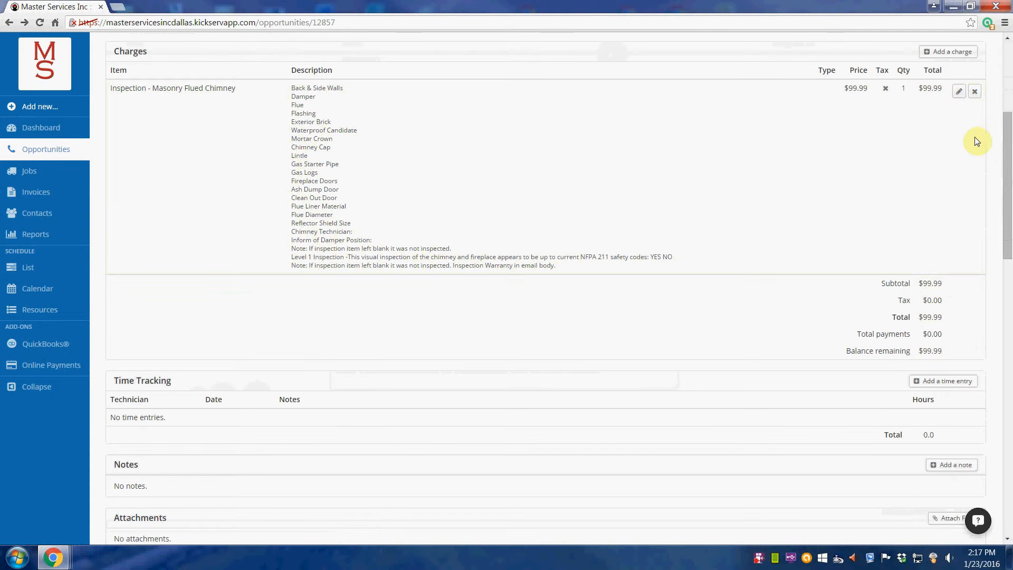
- Reopen the inspection charge and place the cursor after Back & Side Walls, typing in capitals
left_click(958, 93)
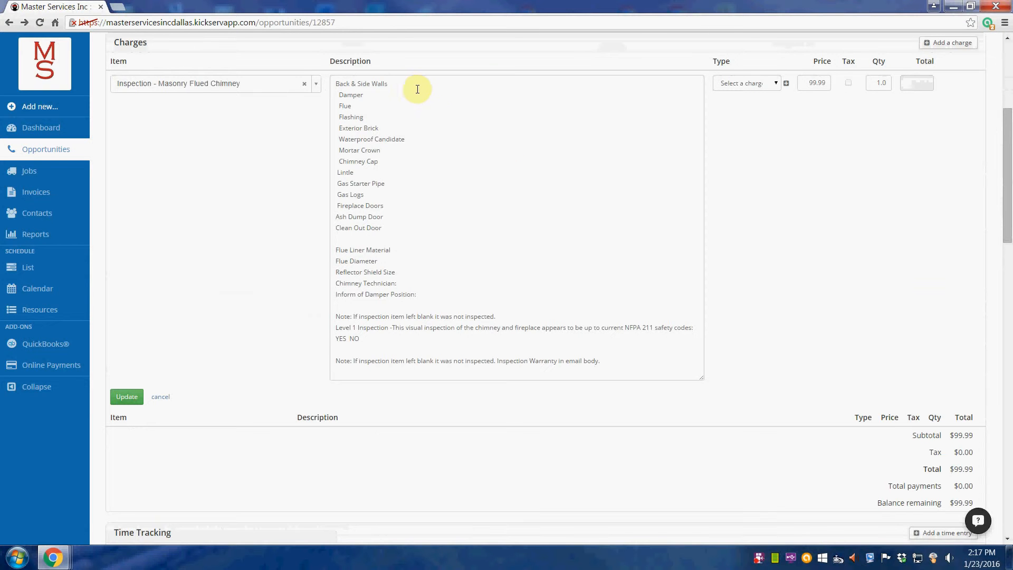
left_click(397, 84)
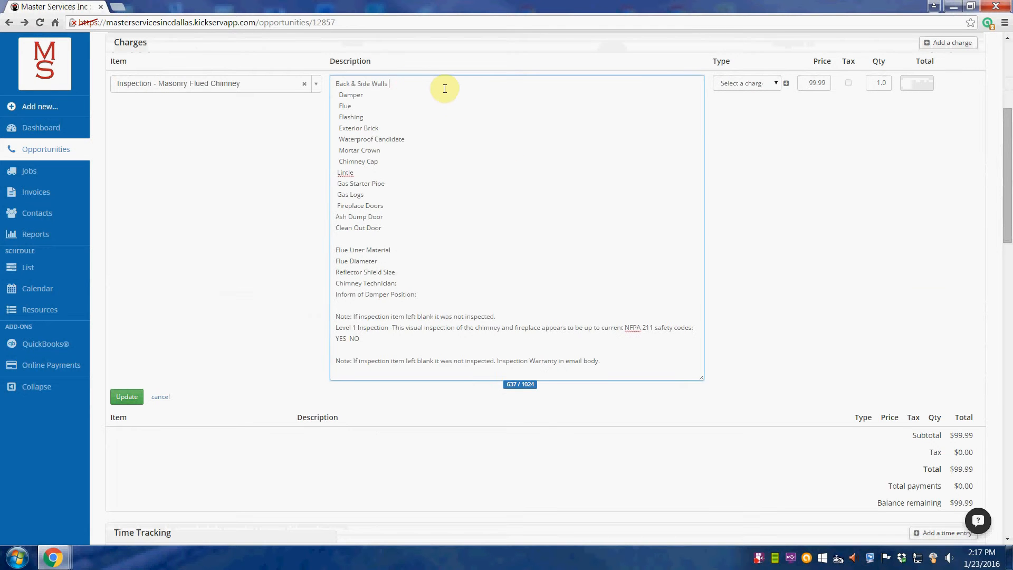
key("Caps_Lock")
left_click_drag(1012, 10, 307, 32)
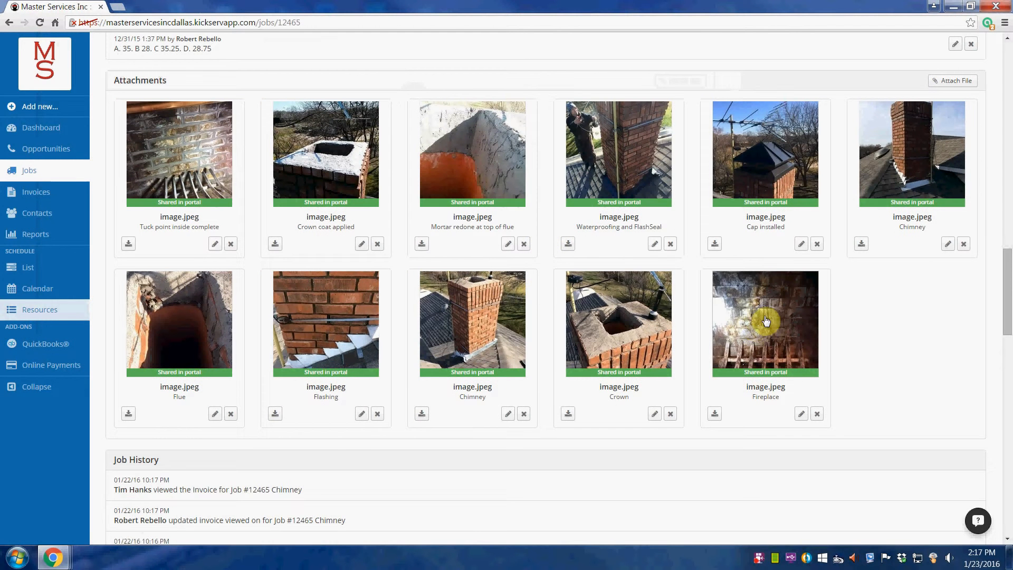
- Check job 12465's Fireplace and tuck point photos, then note CRACKS after Back & Side Walls
left_click(765, 317)
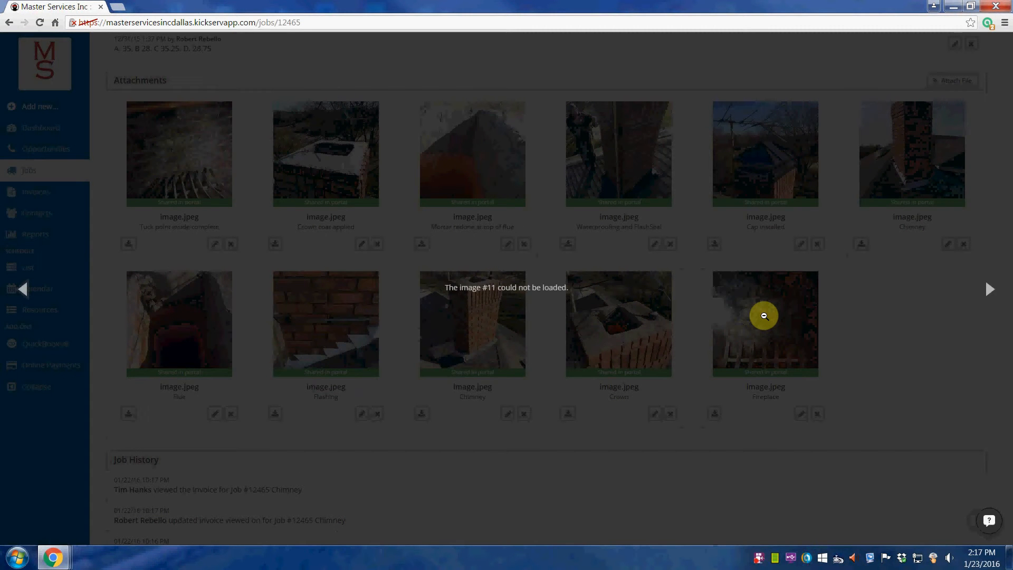
left_click(858, 314)
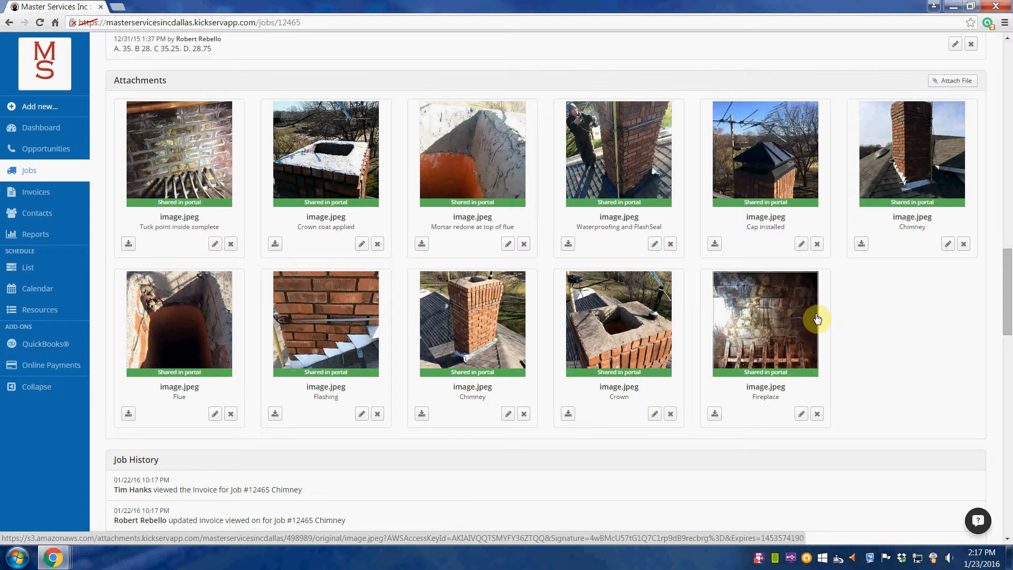
left_click(188, 147)
left_click(261, 150)
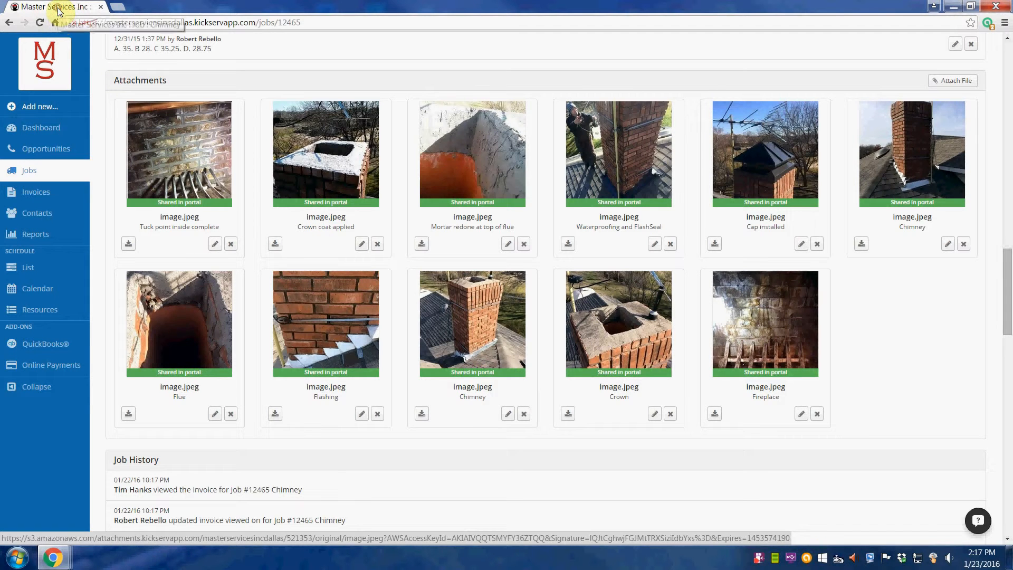
left_click_drag(58, 10, 140, 14)
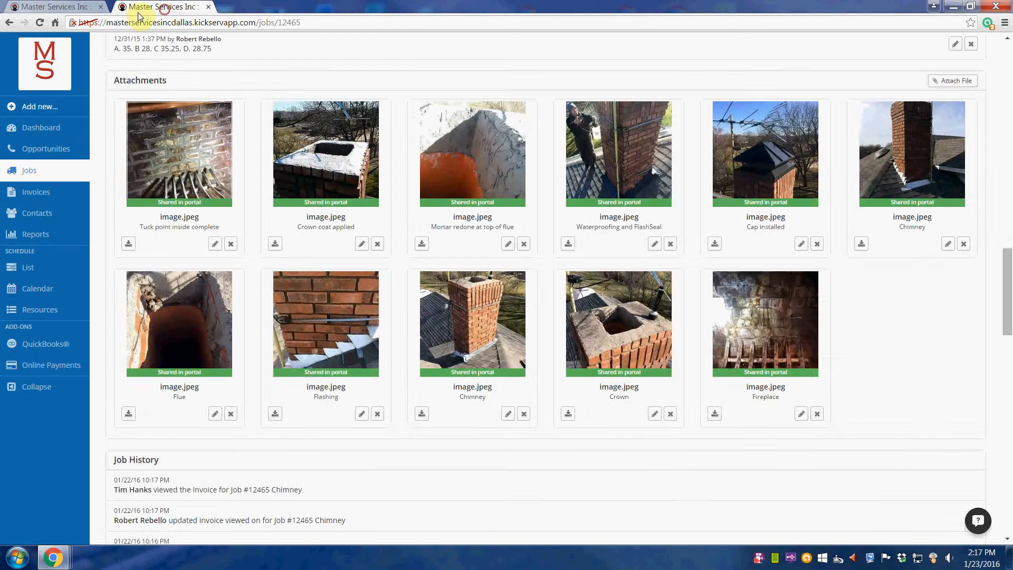
left_click(68, 7)
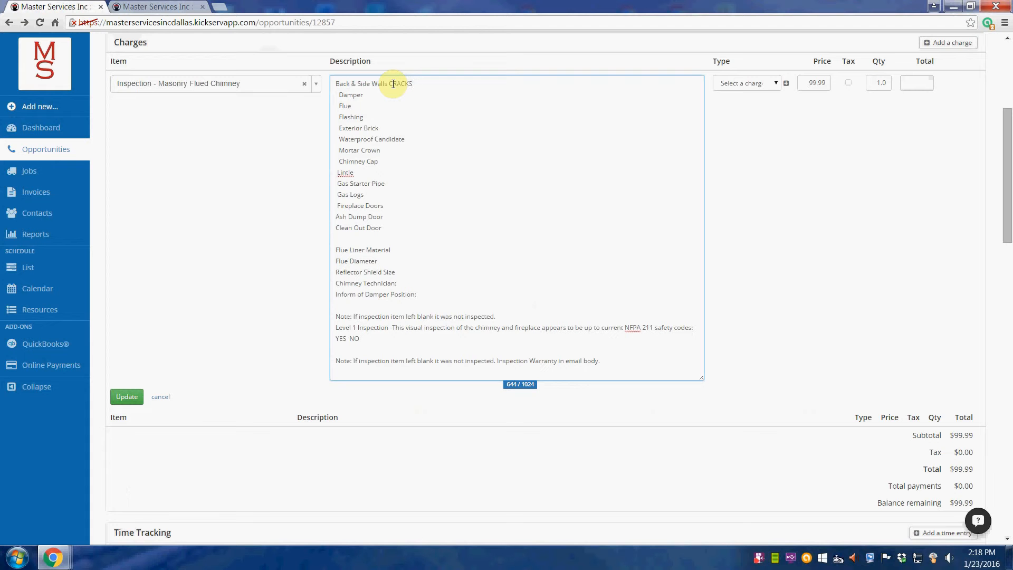
- Append 'NEEDS TUCK POINTING' to Back & Side Walls and show job 11150's photos full screen
type("NEEDS TUCK POINTING")
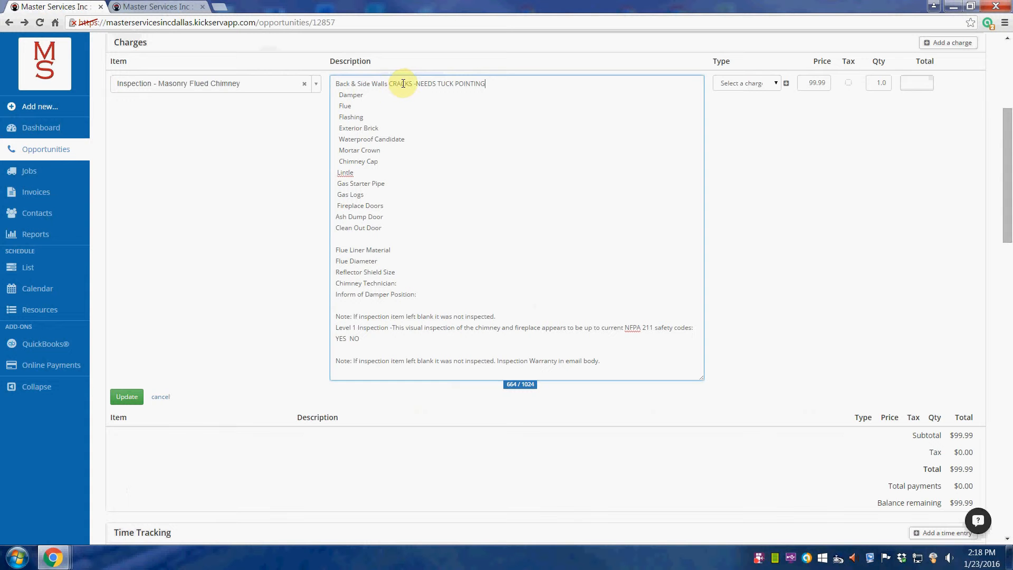
left_click(180, 9)
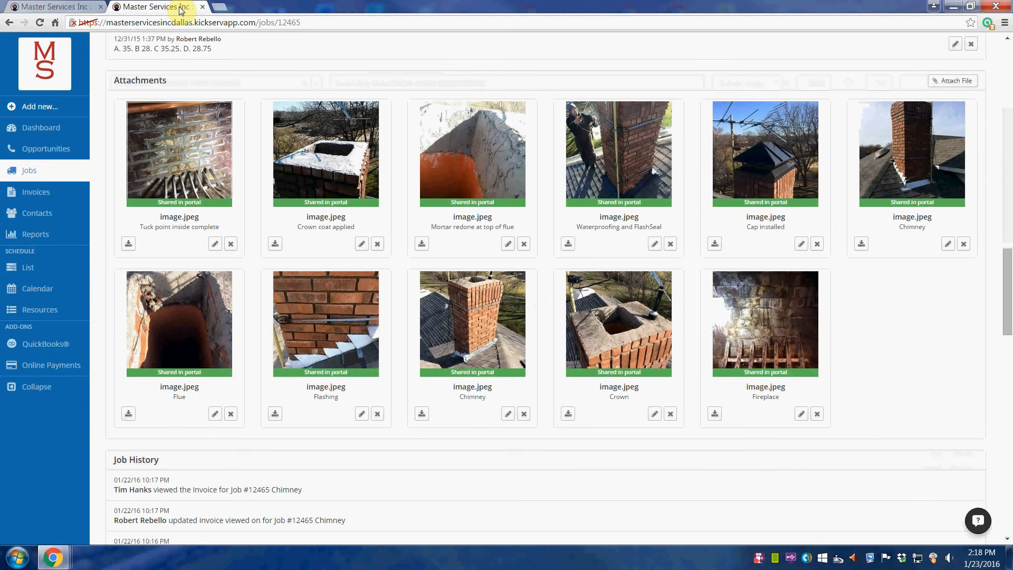
left_click(58, 6)
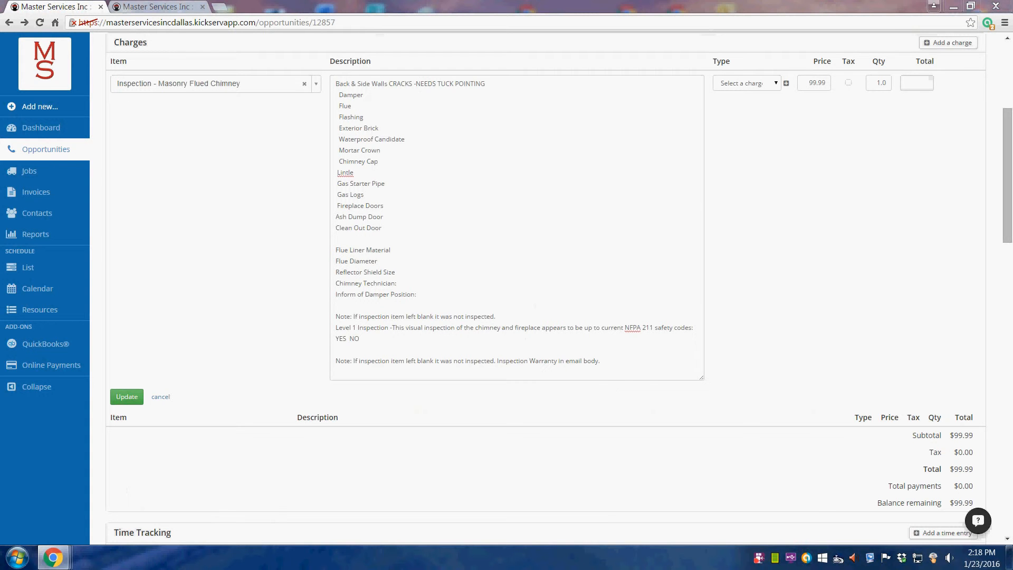
left_click_drag(1012, 59, 399, 100)
double_click(399, 99)
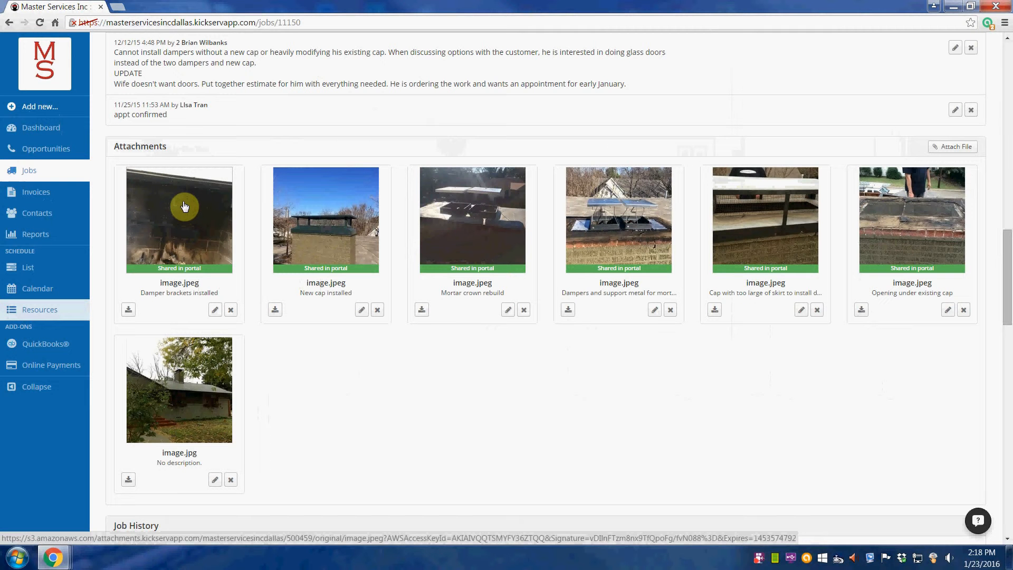
- Record the Damper finding as 'NO DAMPER PRESRNT' in the charge description
left_click_drag(63, 9, 1012, 43)
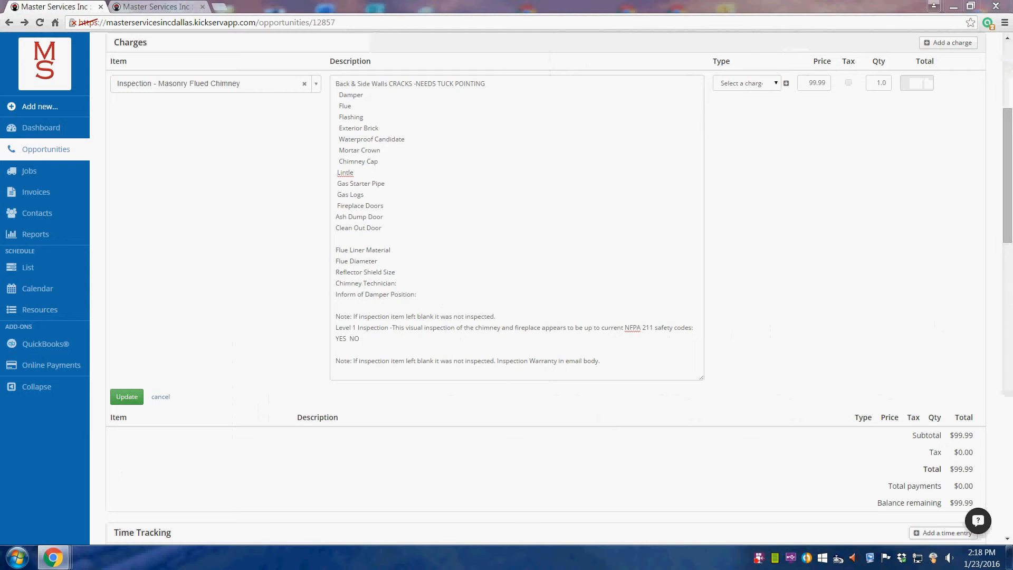
left_click(389, 96)
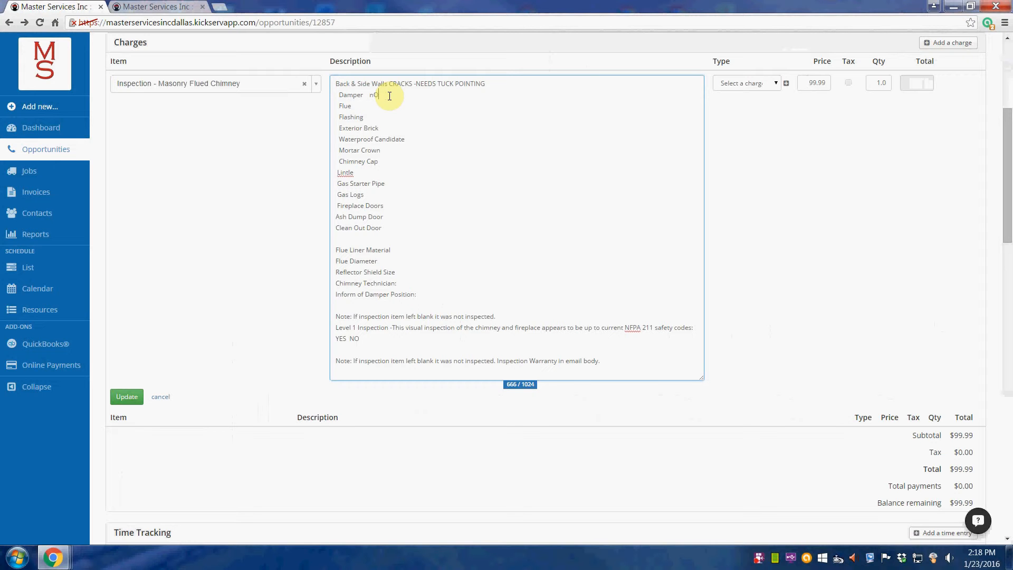
type("nO")
key("BackSpace")
key("BackSpace")
type("NO DAMPER PRESRNT")
- Record the Flue as DIRTY, then move to the Flashing line and check job 12465's photos
left_click(365, 109)
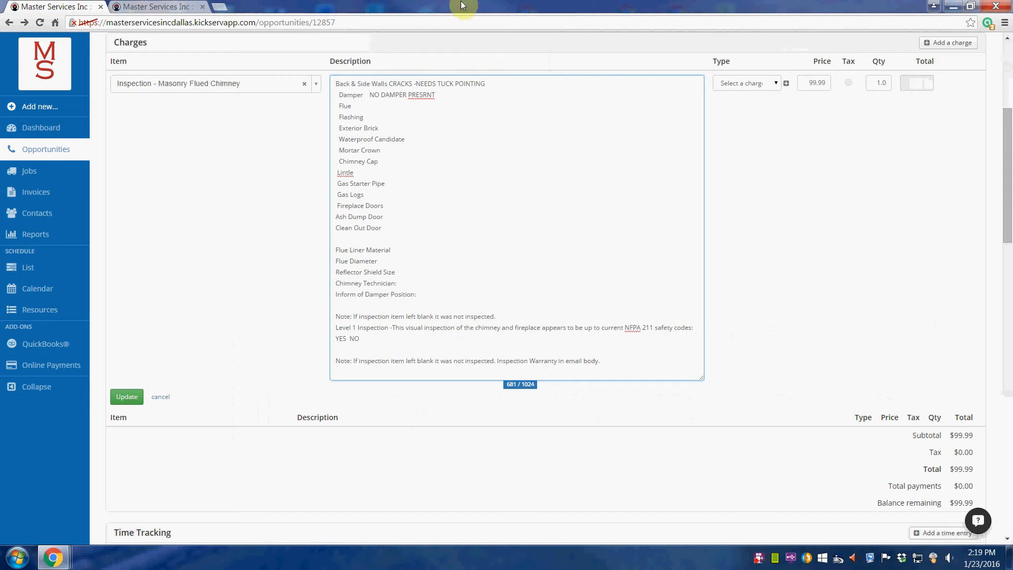
key("alt+Tab")
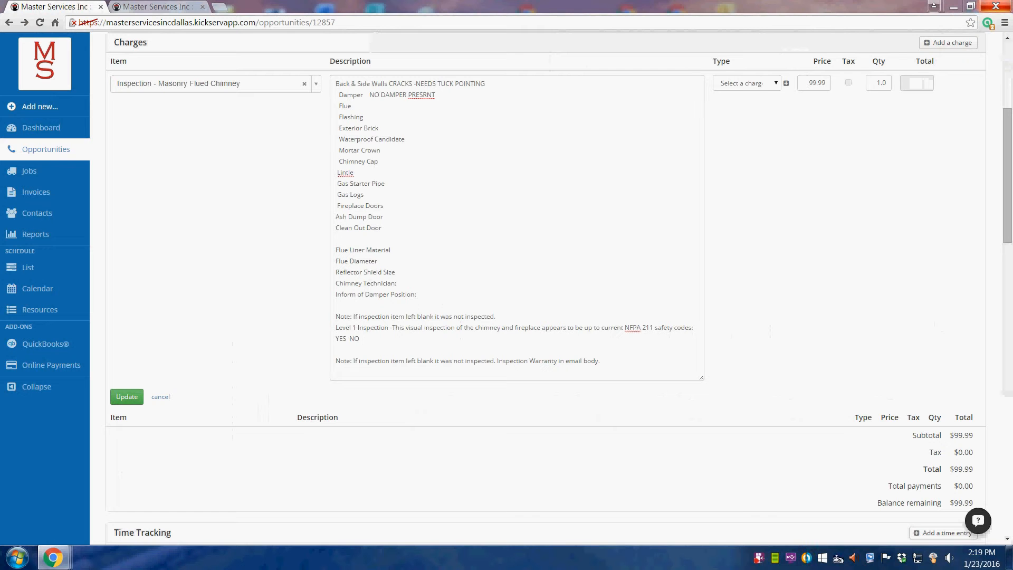
left_click(365, 107)
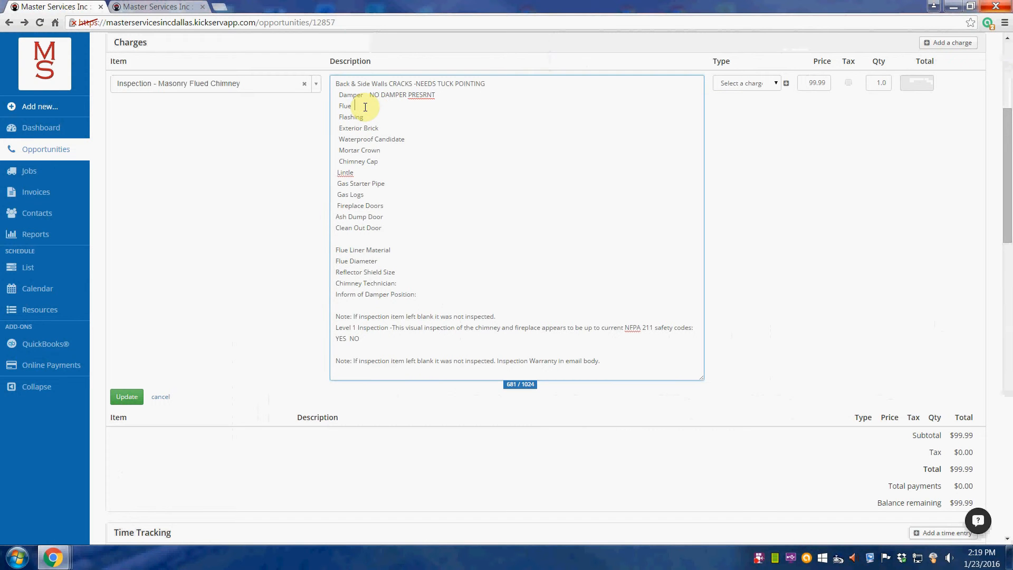
type("DIRTY")
left_click(370, 116)
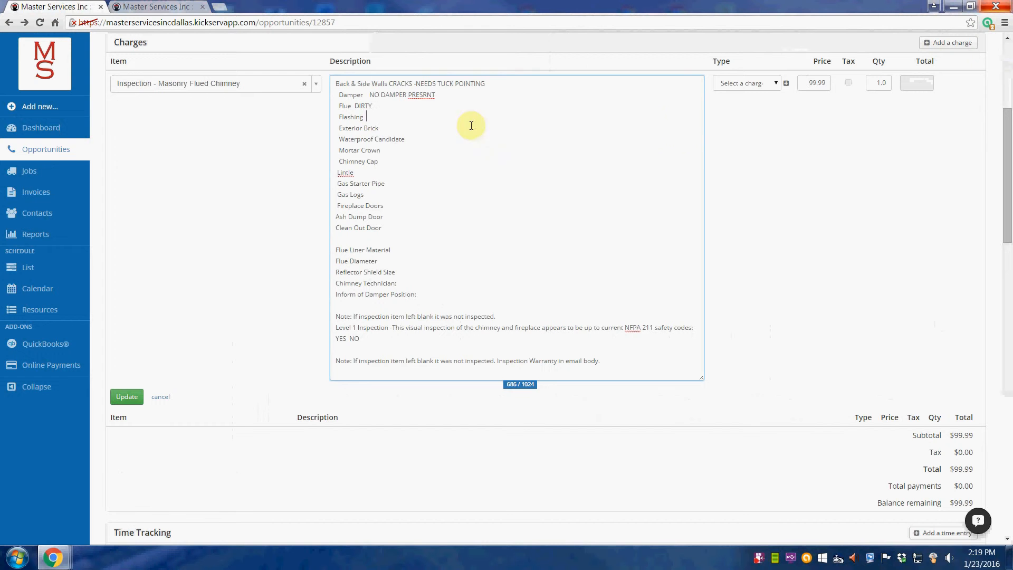
left_click(163, 6)
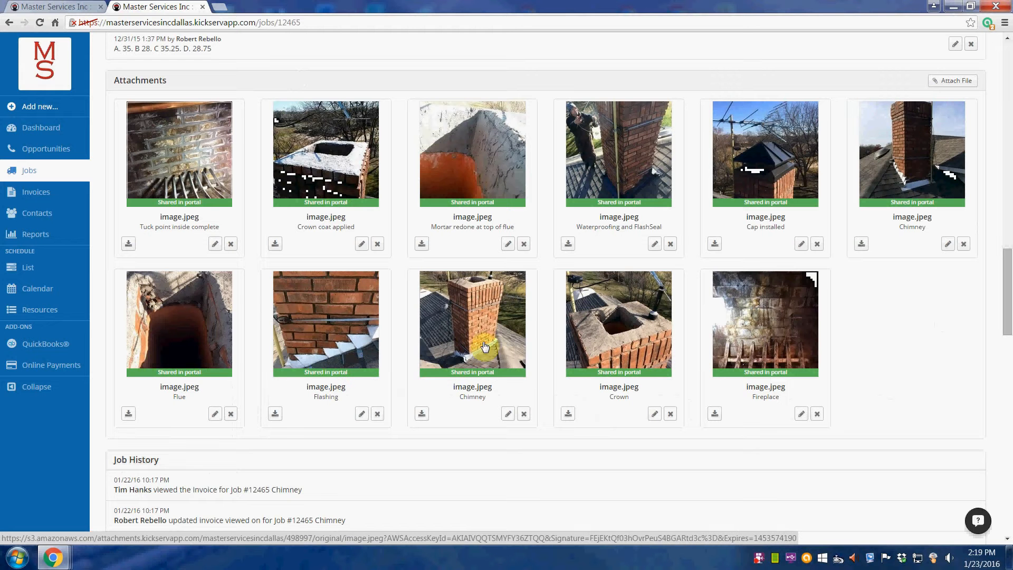
- Check job 12465's Waterproofing and FlashSeal photo, then note NO SEALED after Flashing
left_click(618, 179)
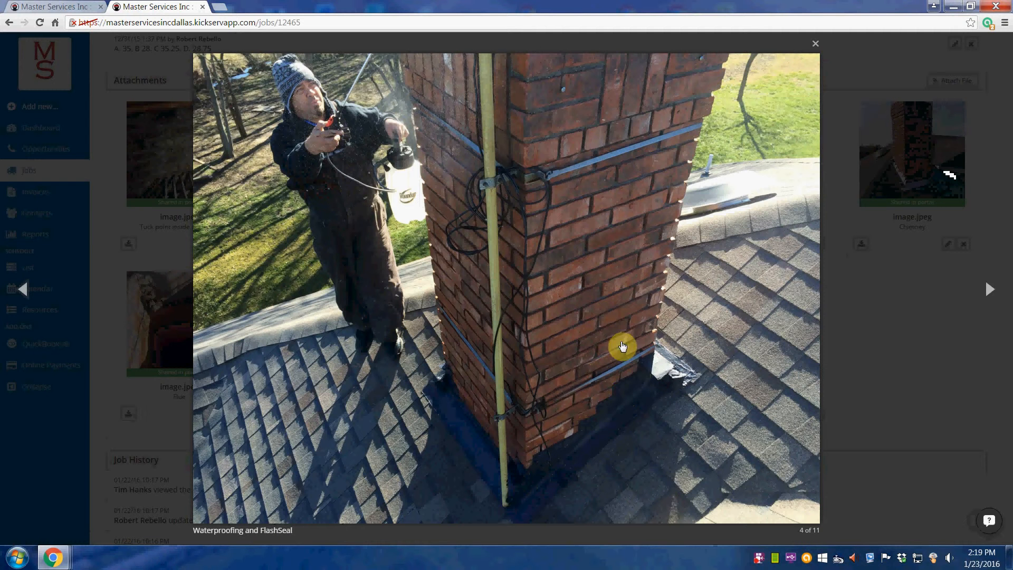
left_click(815, 41)
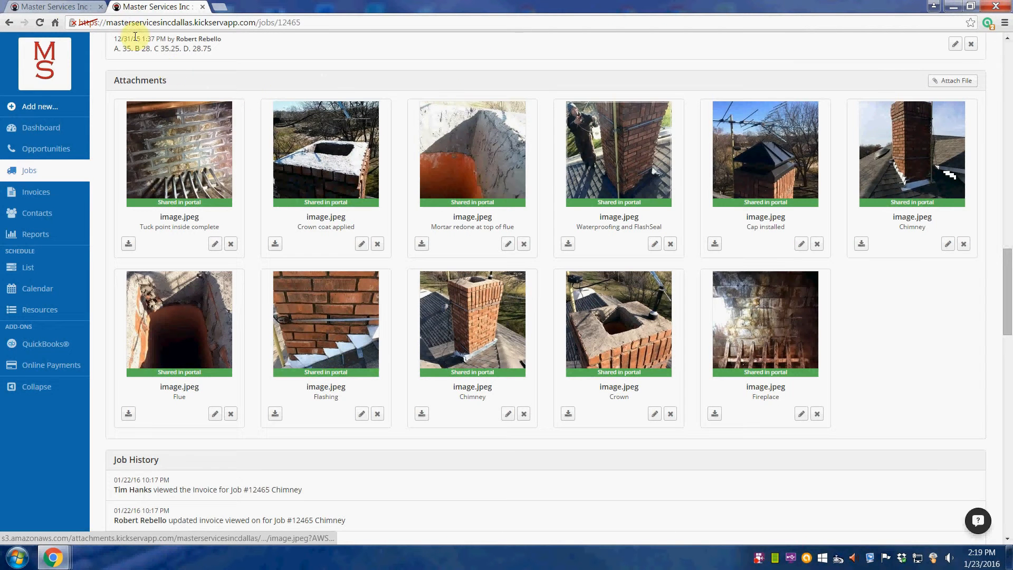
left_click(53, 6)
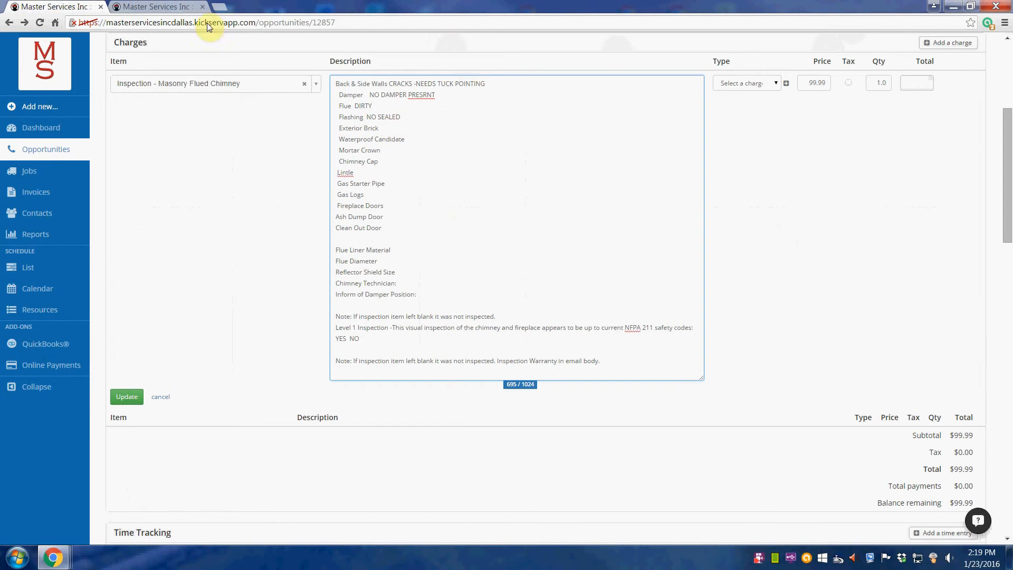
left_click(174, 7)
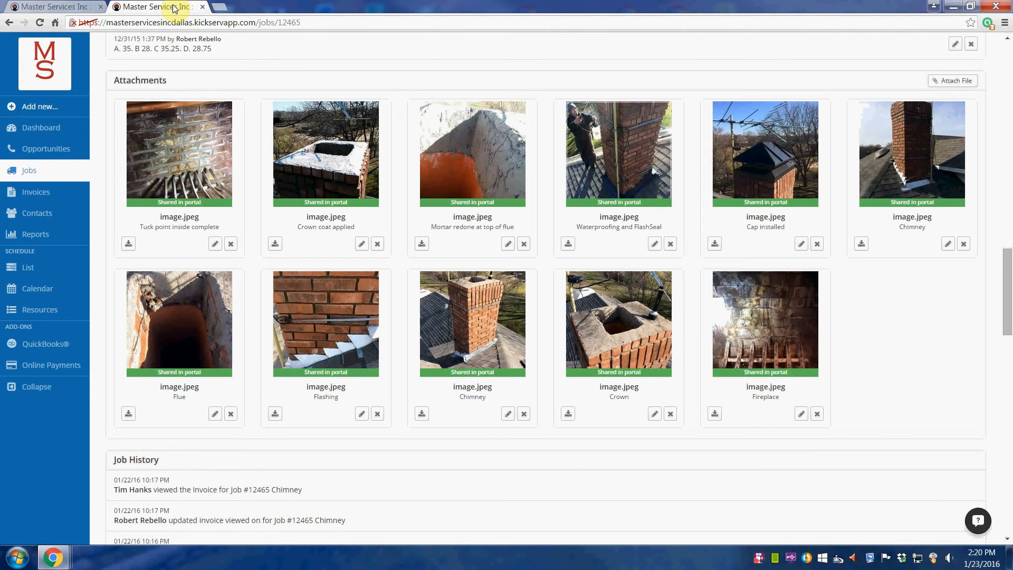
left_click(80, 6)
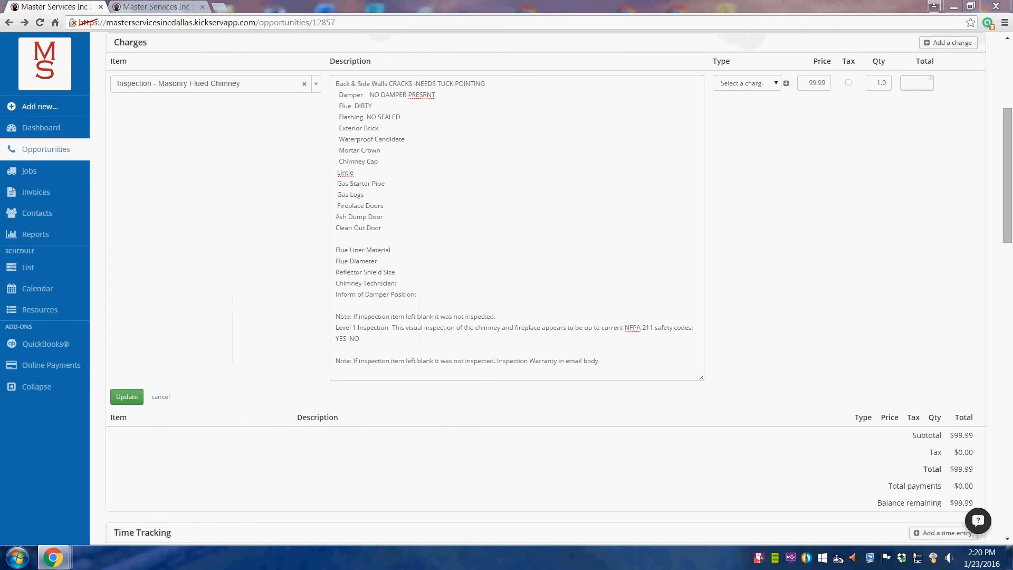
- Note Exterior Brick as MISSING AND LOOSE and Waterproof Candidate as YES, consulting job 11457
left_click_drag(1012, 24, 82, 53)
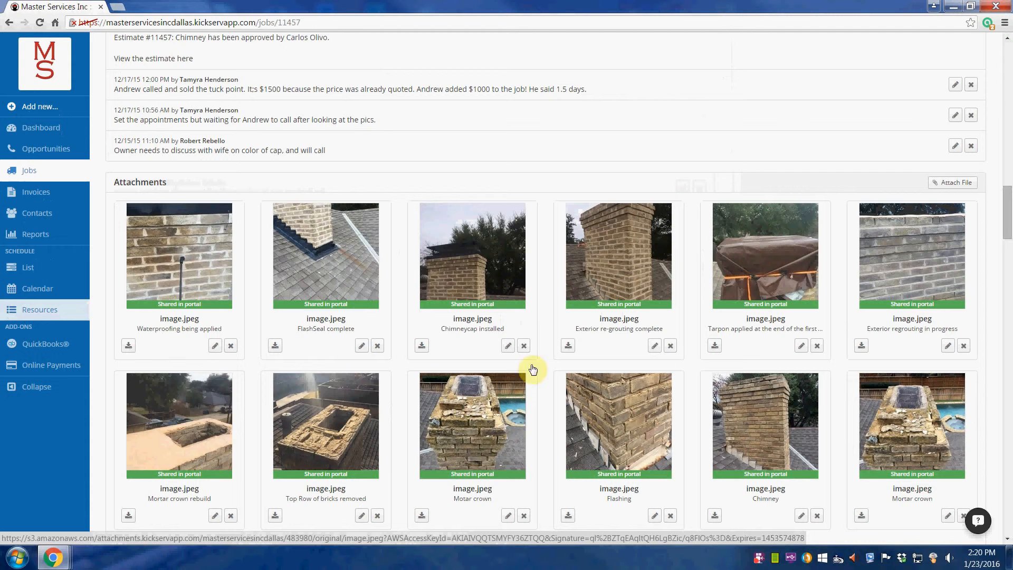
left_click_drag(74, 8, 158, 7)
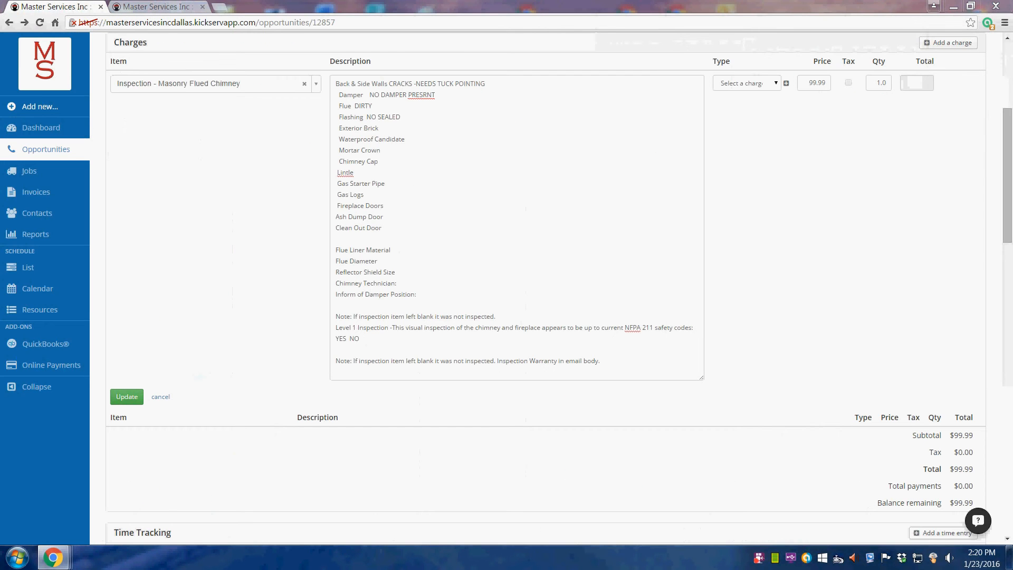
left_click(402, 128)
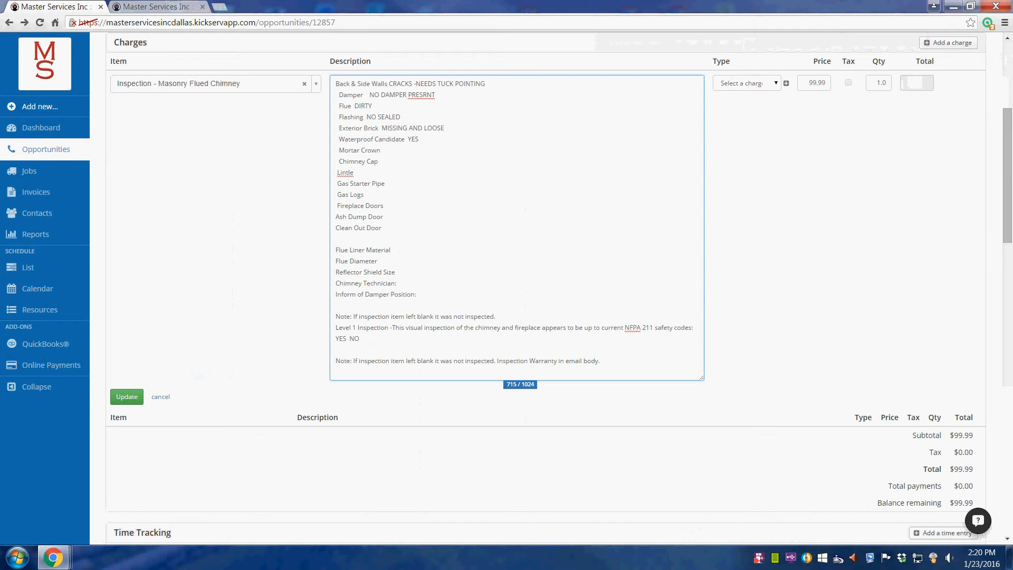
left_click_drag(1012, 11, 515, 49)
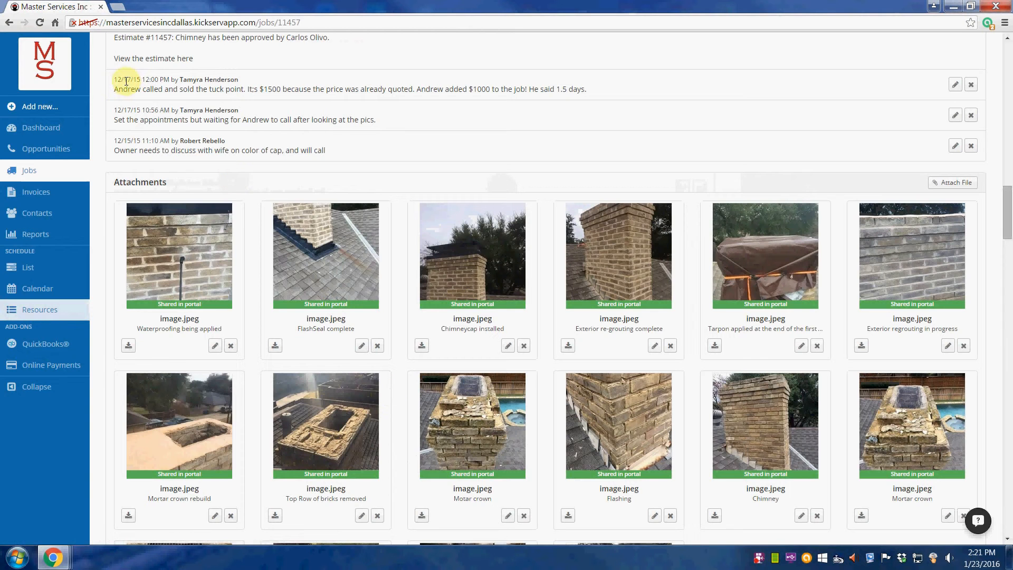
- Dock job 11457 as a tab and note CRACKED for Mortar Crown and NA for Chimney Cap
left_click_drag(166, 13, 231, 10)
left_click(154, 9)
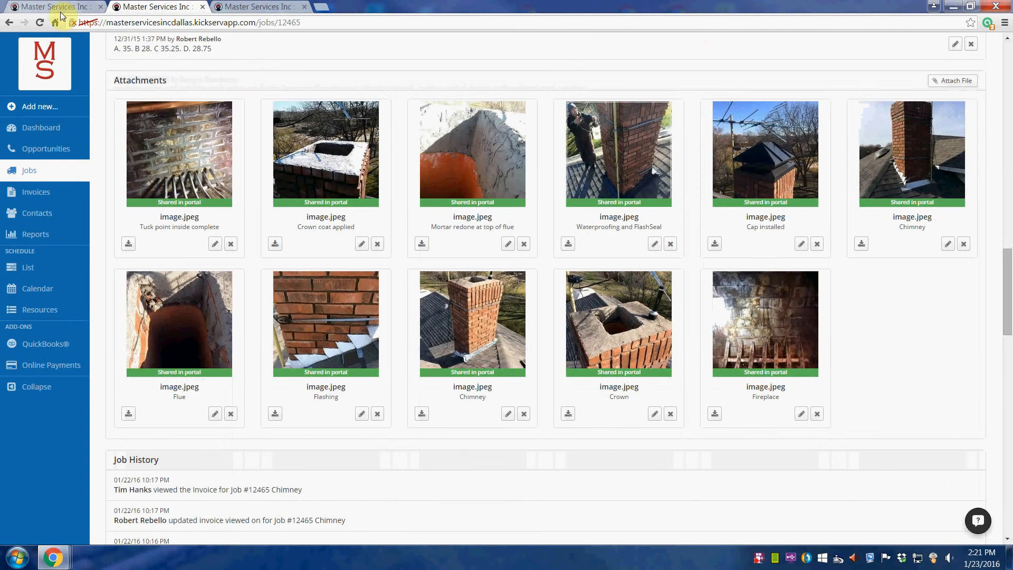
left_click(60, 12)
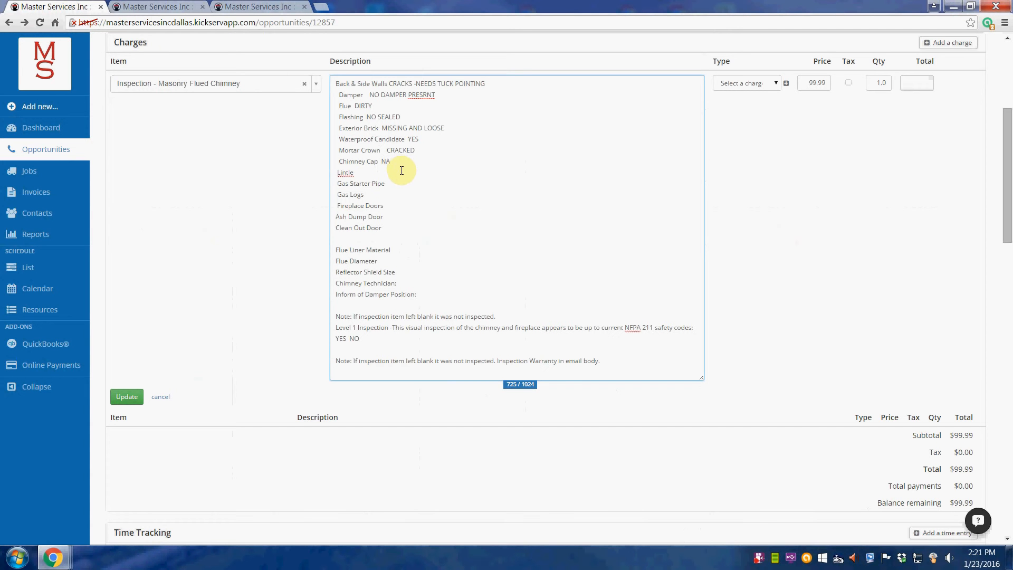
left_click(366, 172)
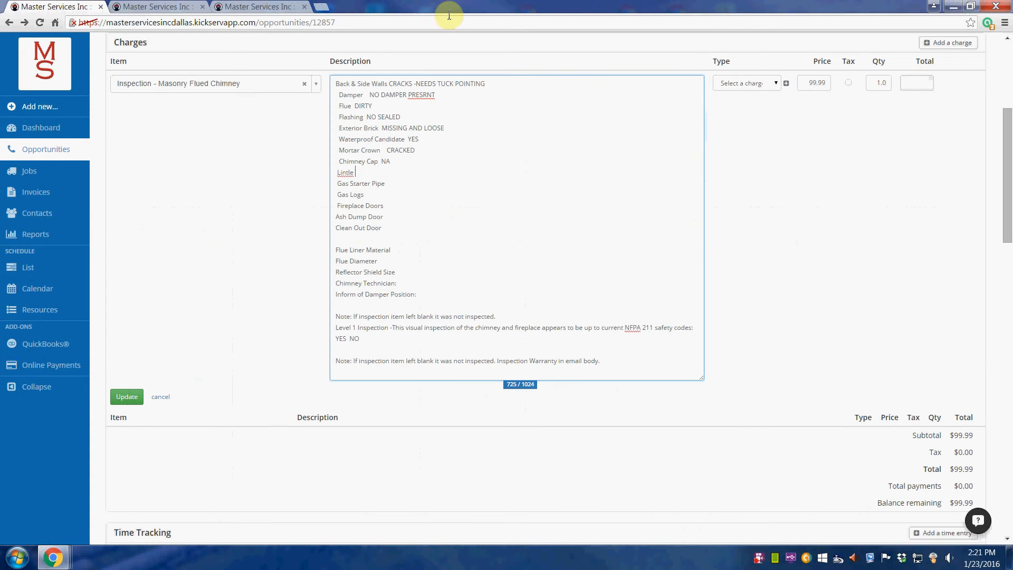
left_click(258, 6)
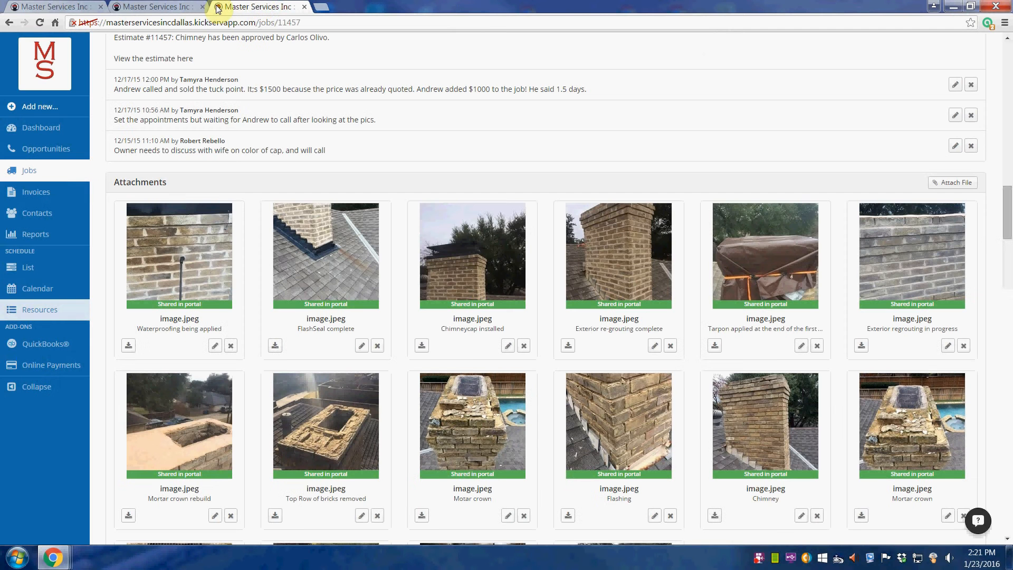
- Bring in jobs 11868 and 11235, view job 11235's lintel photo, then close that page
left_click(165, 7)
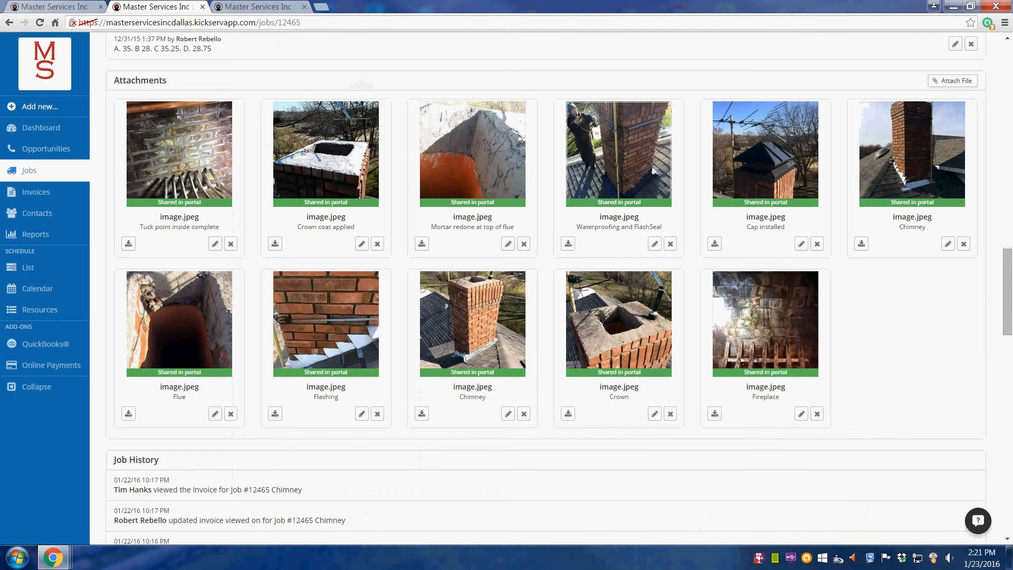
left_click_drag(1012, 16, 331, 15)
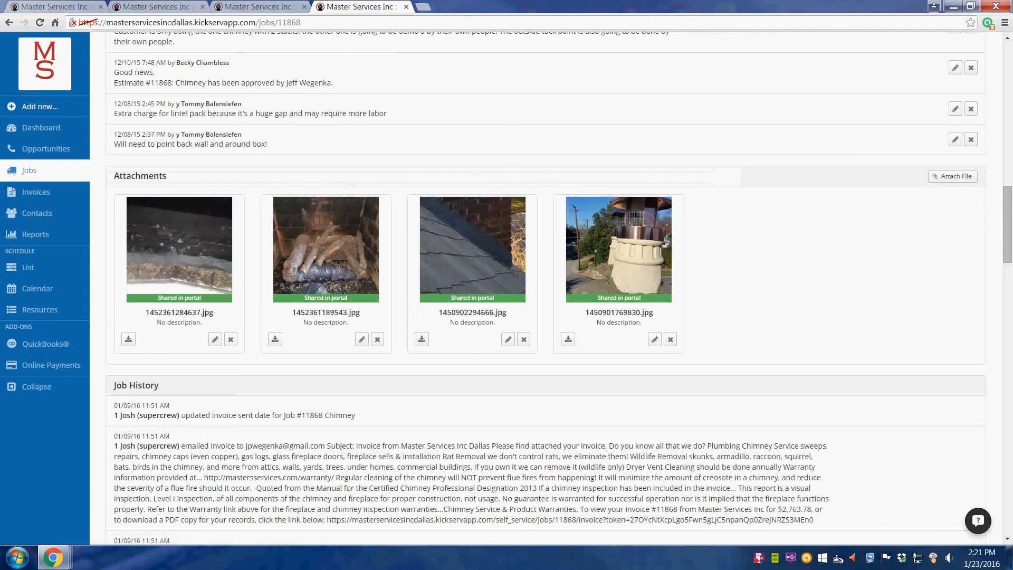
left_click_drag(1012, 16, 269, 73)
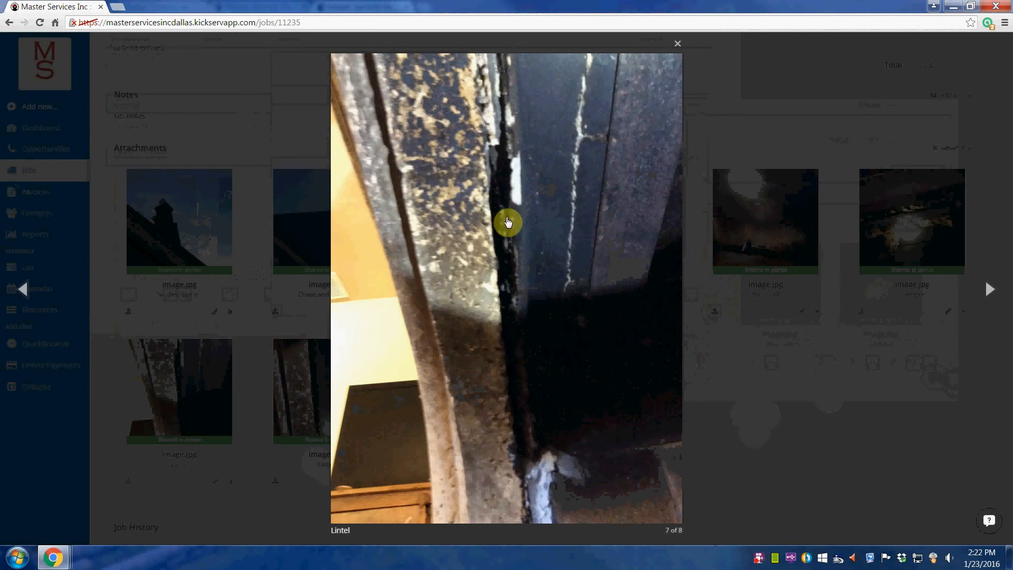
left_click(678, 46)
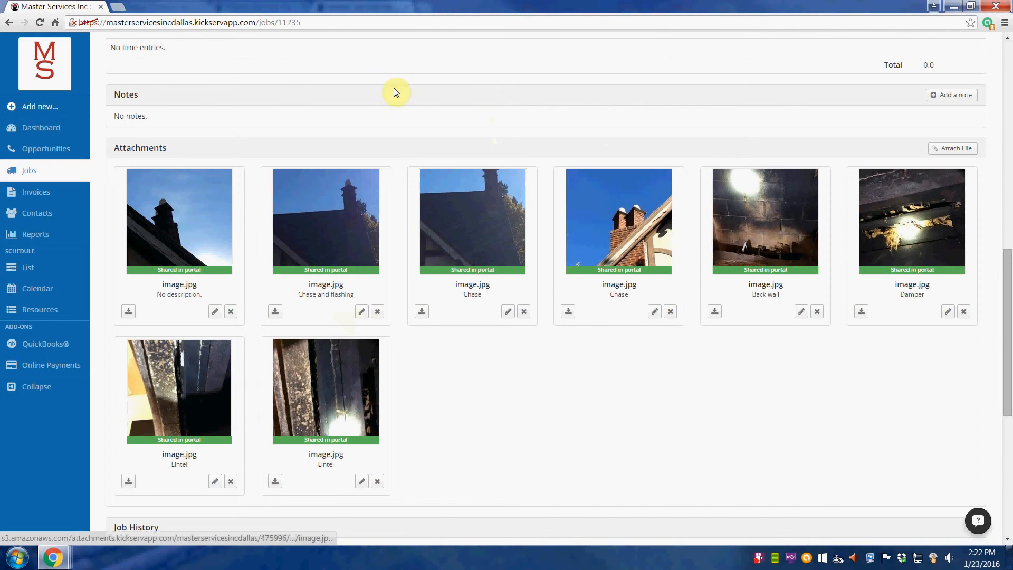
left_click(100, 7)
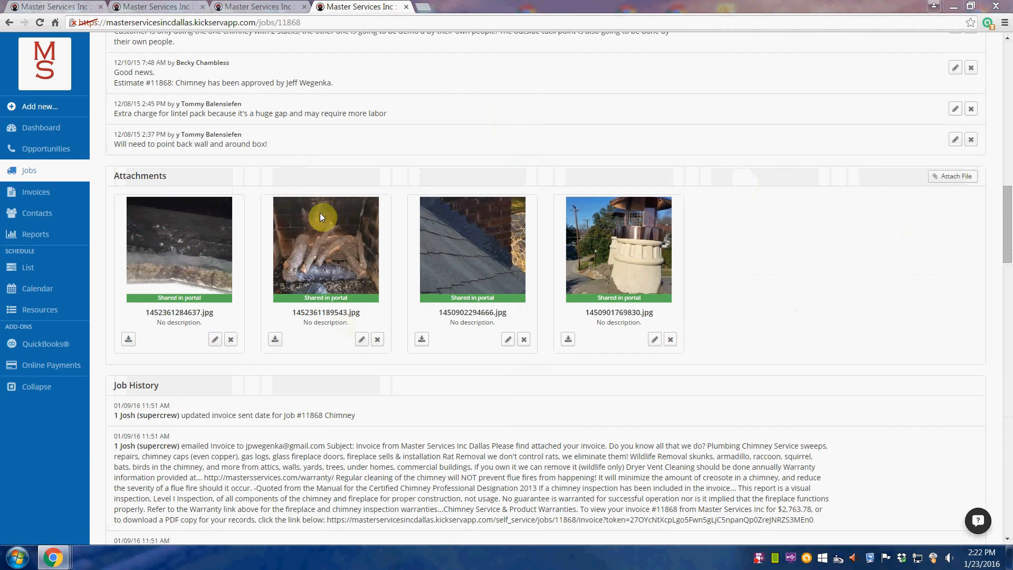
- View job 11868's first attachment photo, then close its page and return to the description
left_click(186, 258)
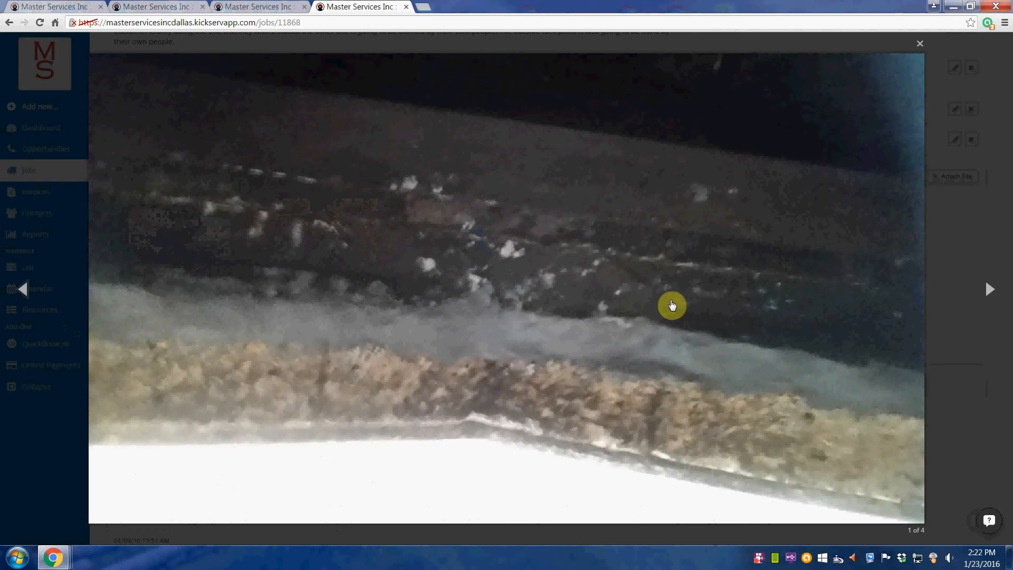
left_click(921, 46)
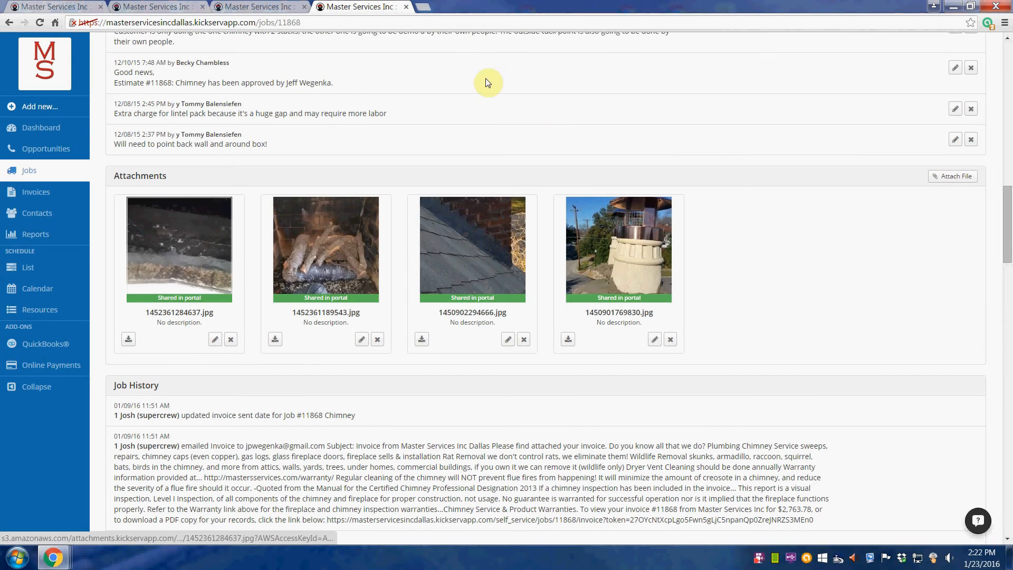
left_click(406, 7)
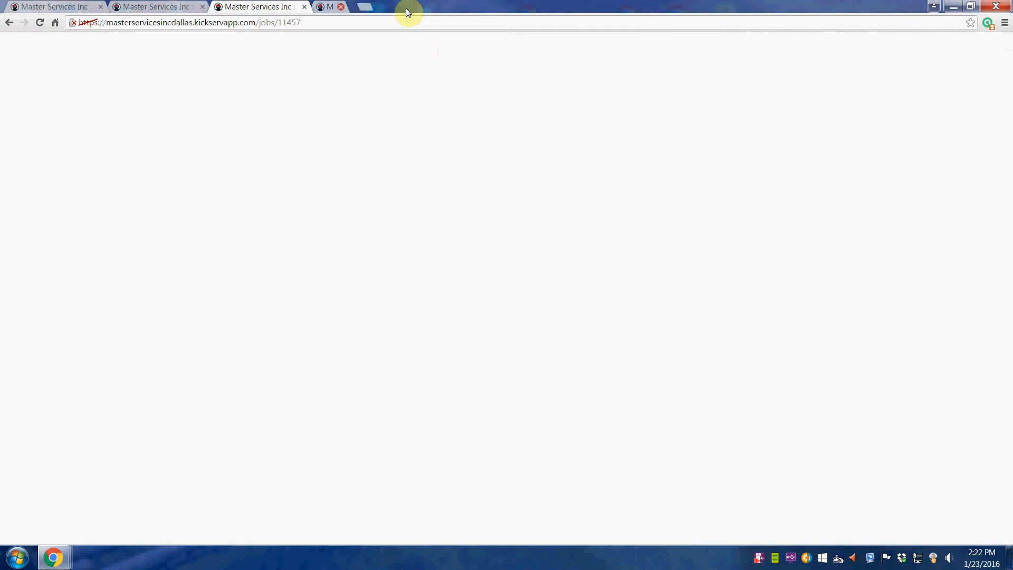
left_click(47, 8)
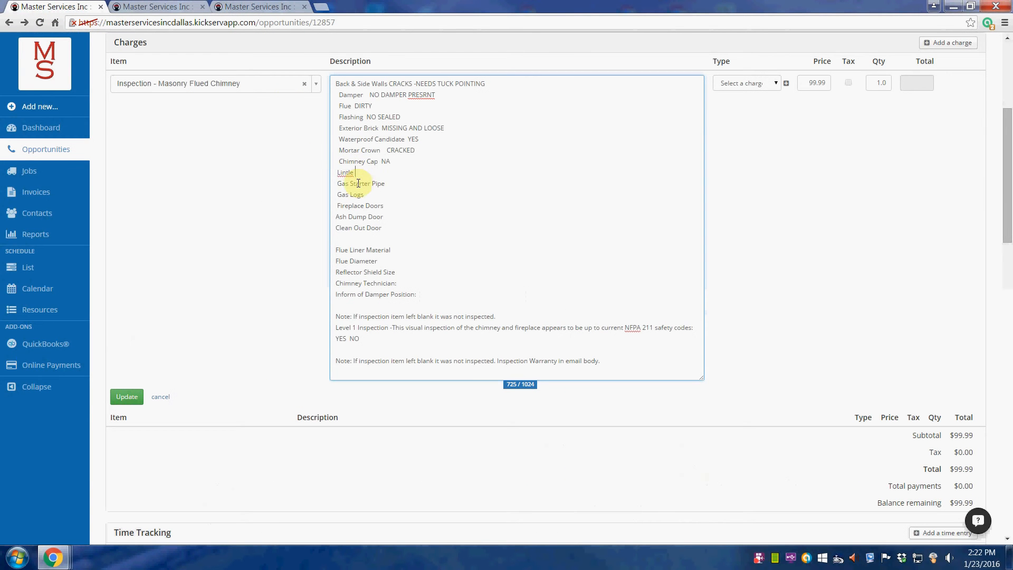
- Record Lintle as NOT SEALED in the inspection description
left_click(385, 174)
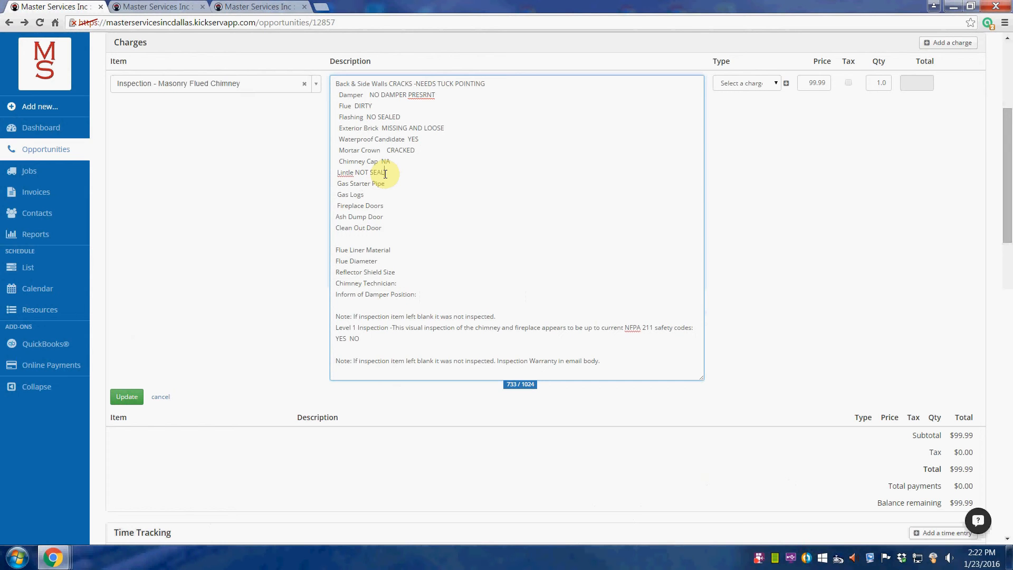
type("ED")
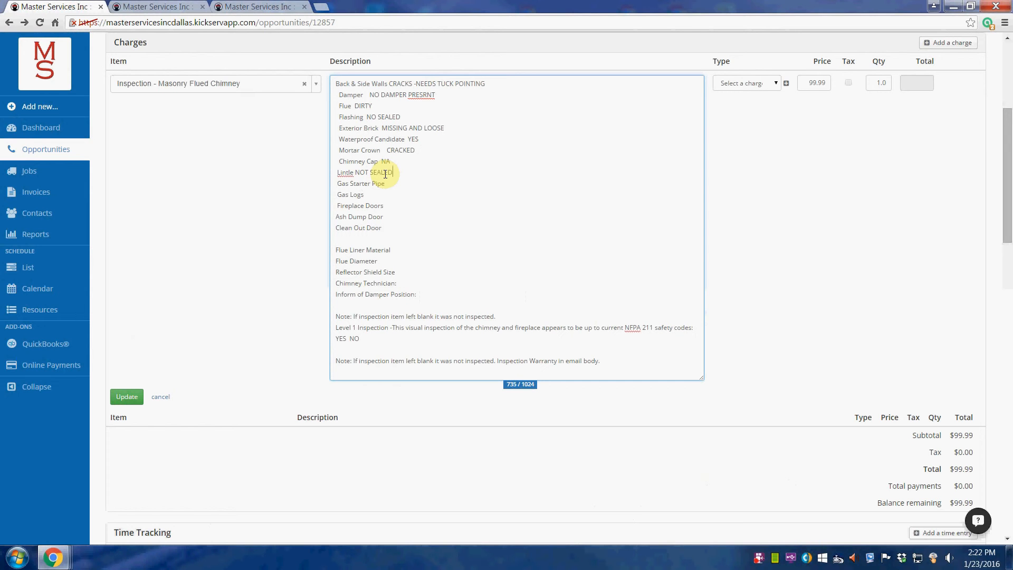
left_click(354, 172)
- Mark Gas Starter Pipe, Gas Logs, Fireplace Doors, Ash Dump Door and Clean Out Door as NA
left_click(396, 183)
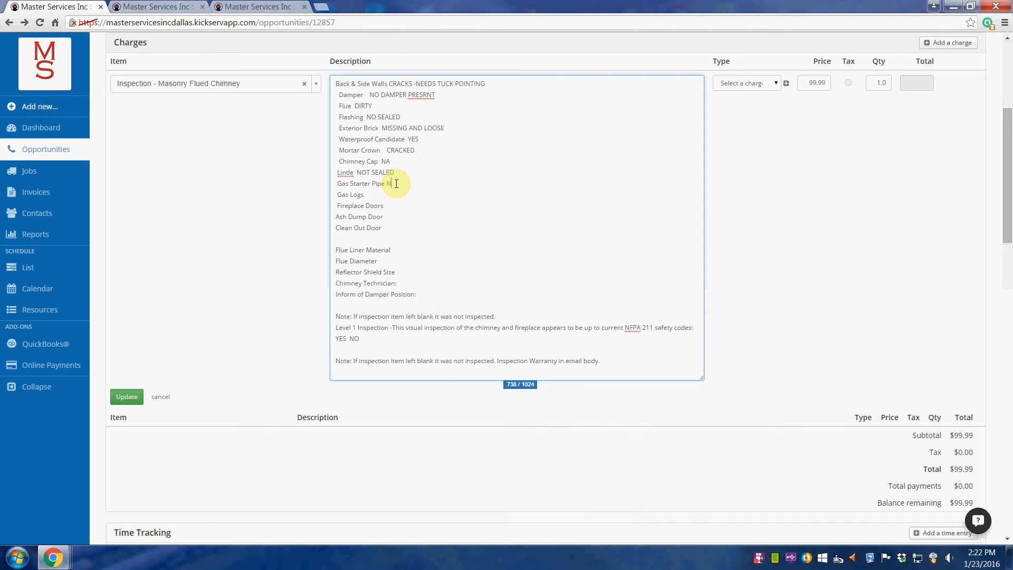
type("NA")
left_click(375, 195)
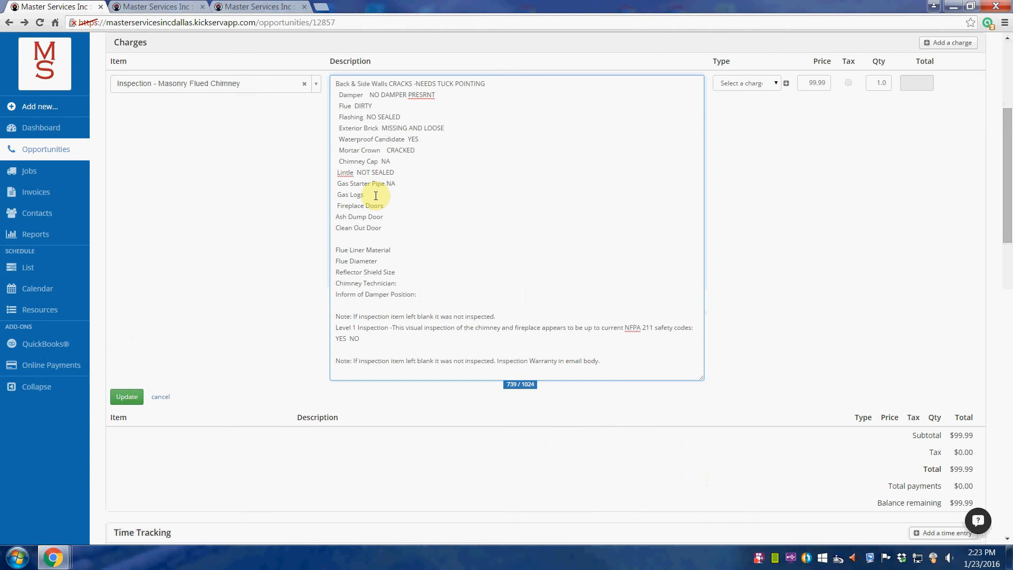
left_click(396, 205)
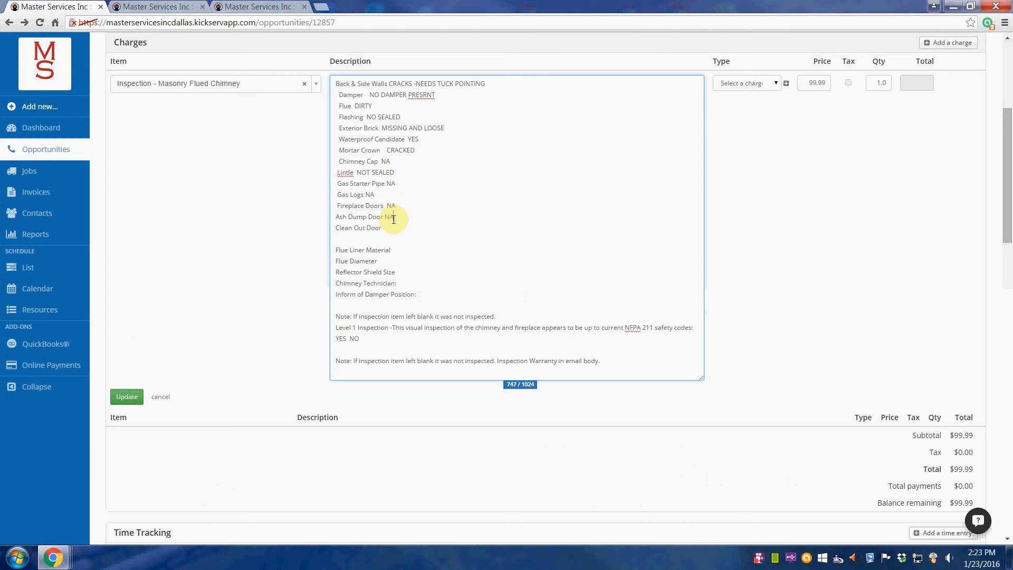
left_click(390, 226)
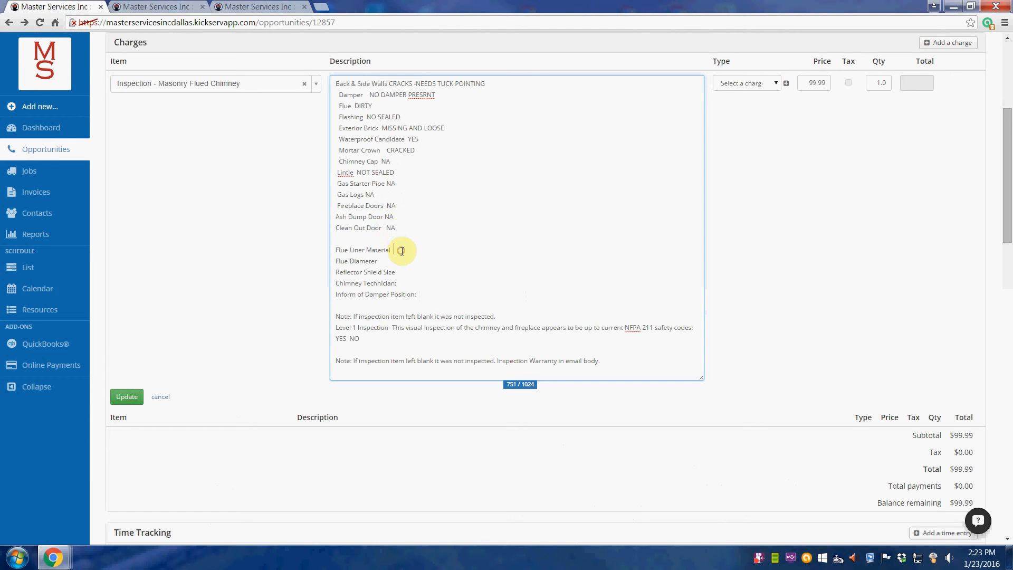
left_click(150, 6)
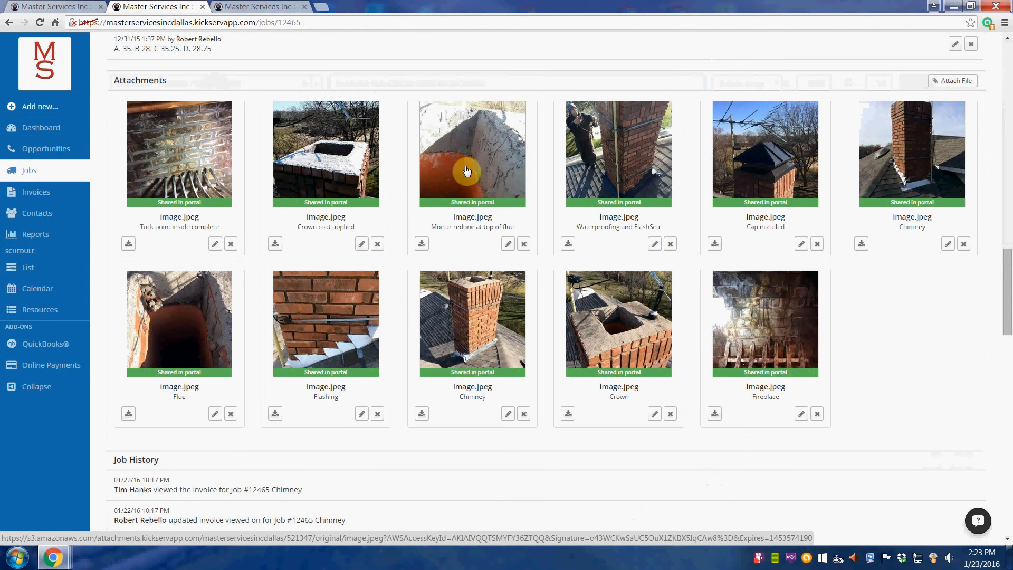
left_click(260, 6)
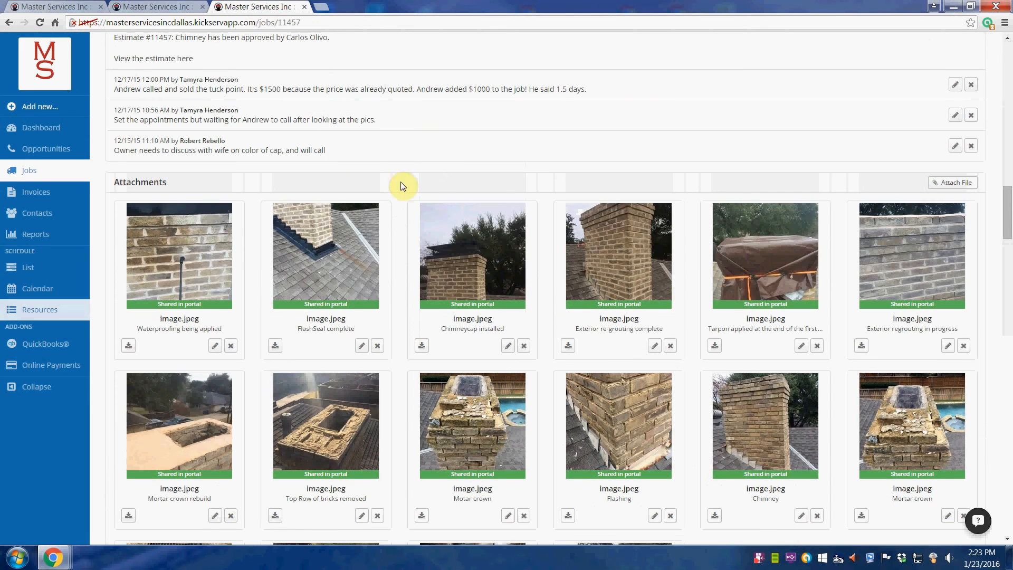
left_click(45, 6)
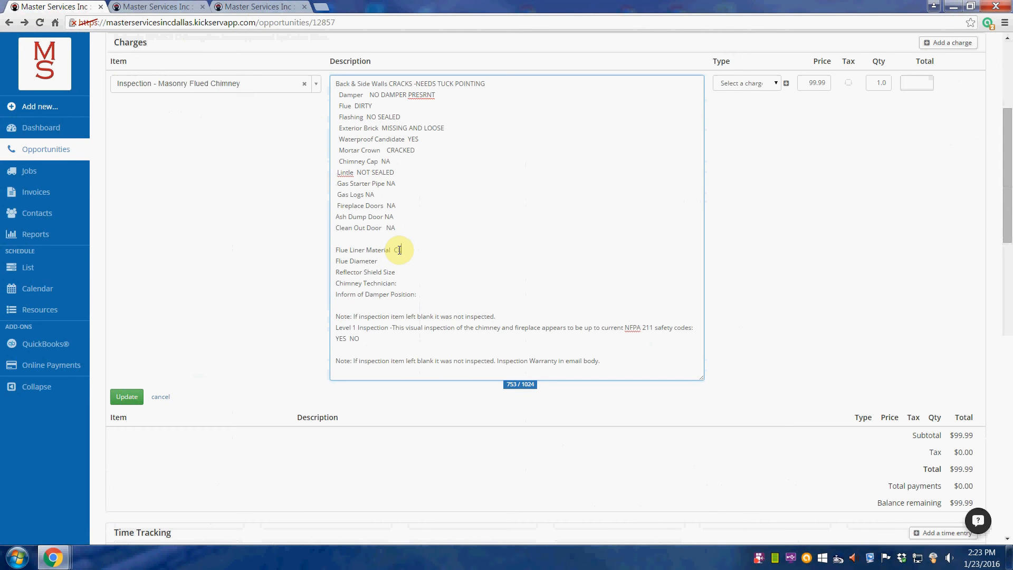
- Enter CLAY for Flue Liner Material and 13X13 for Flue Diameter
left_click(392, 259)
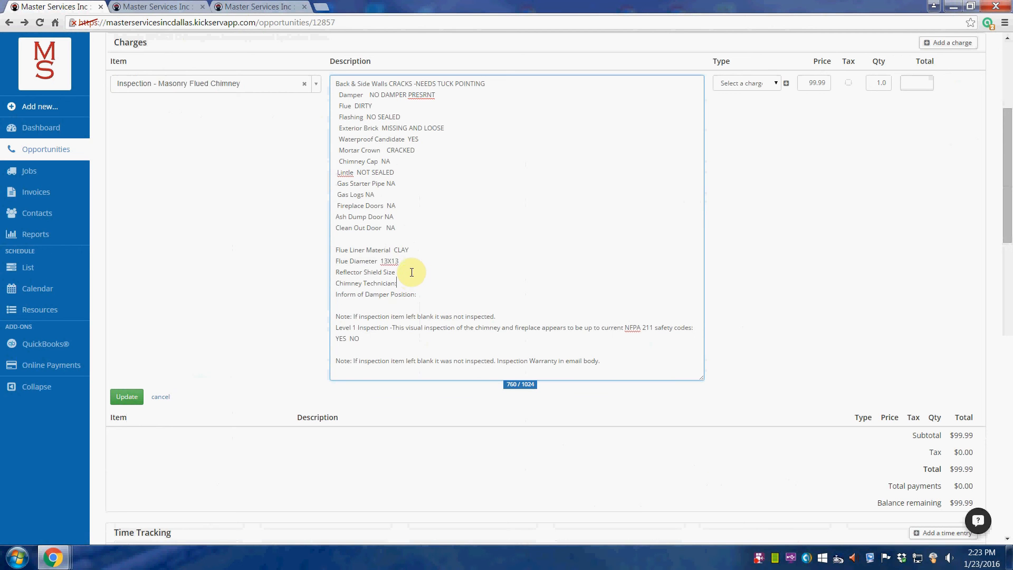
left_click(411, 270)
- Check the chimney photos on jobs 12465 and 11457, then record Reflector Shield Size as 24X24
left_click(153, 6)
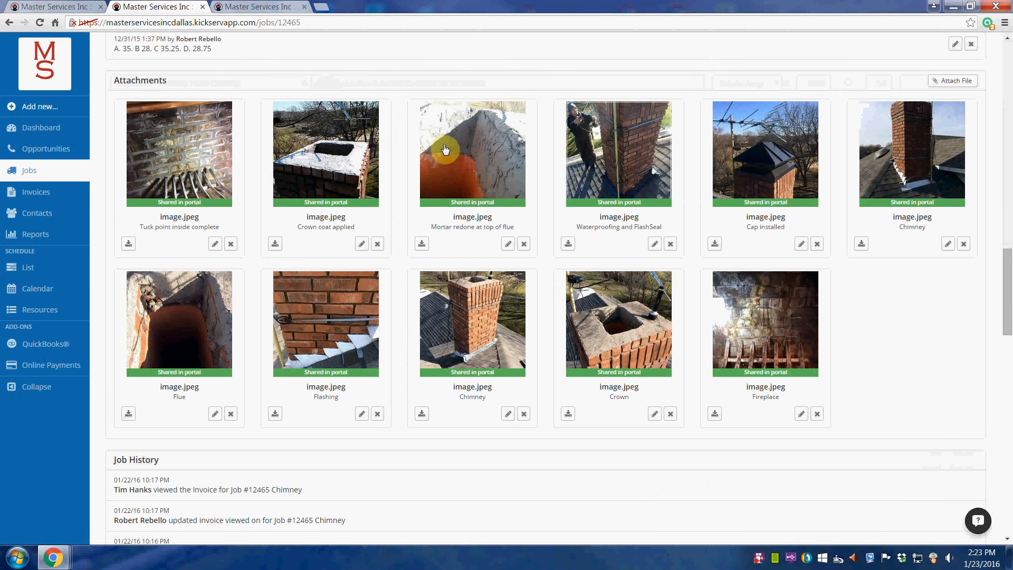
left_click(184, 156)
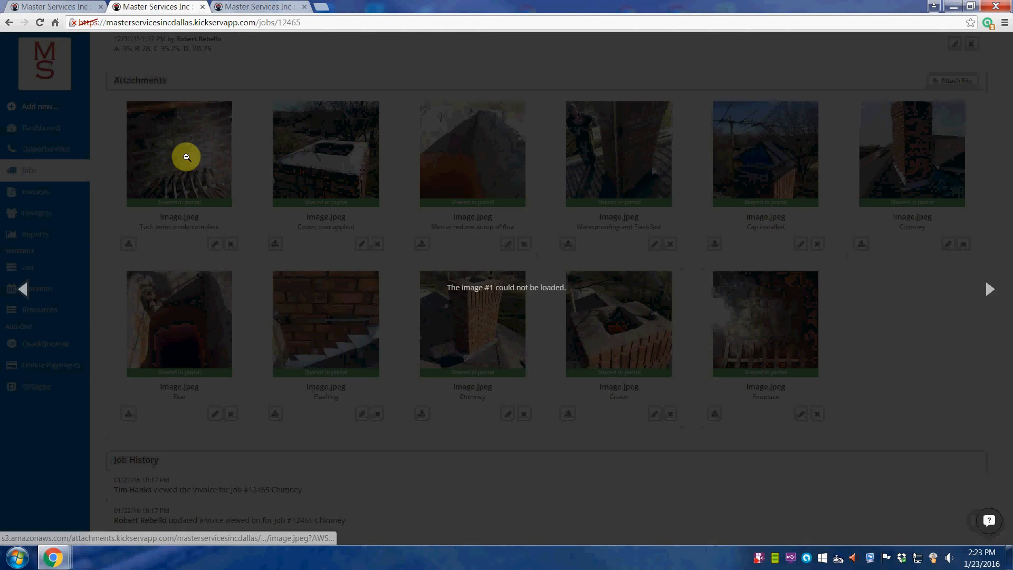
left_click(264, 74)
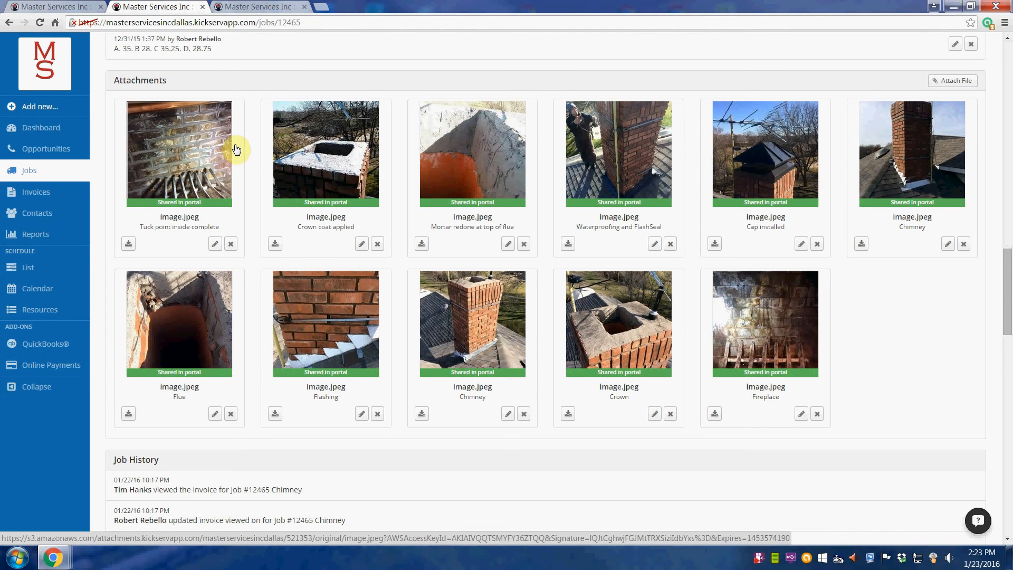
left_click(256, 7)
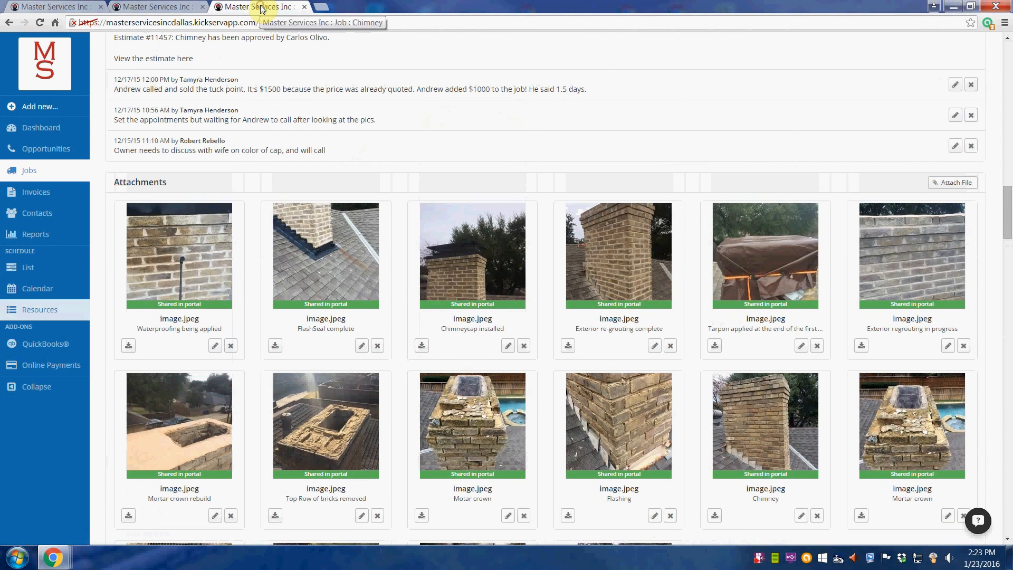
left_click(58, 7)
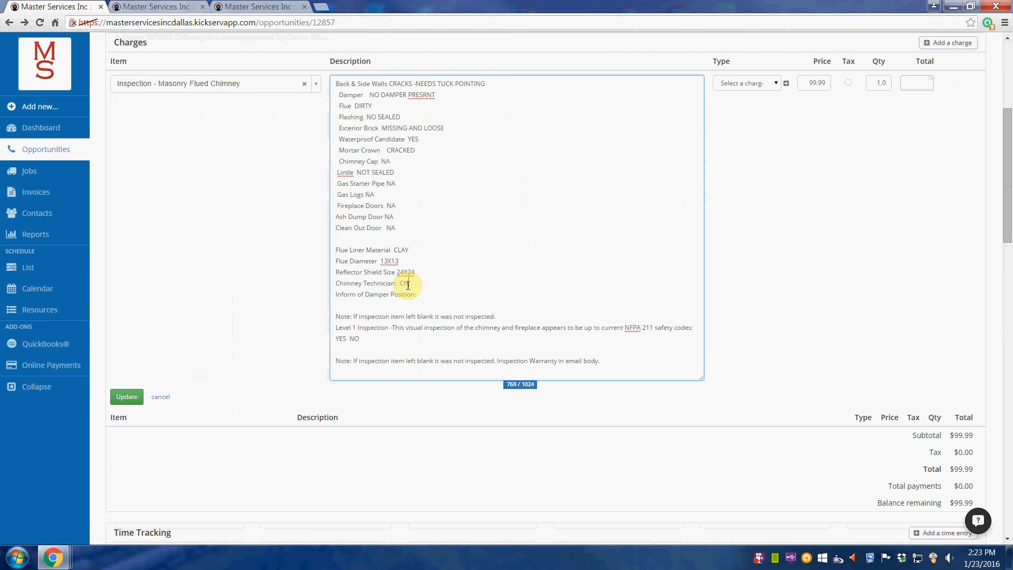
- Add the technician and Damper Position OPEN, correct PRESRNT to PRESENT, and answer NFPA 211 with NO
left_click(436, 295)
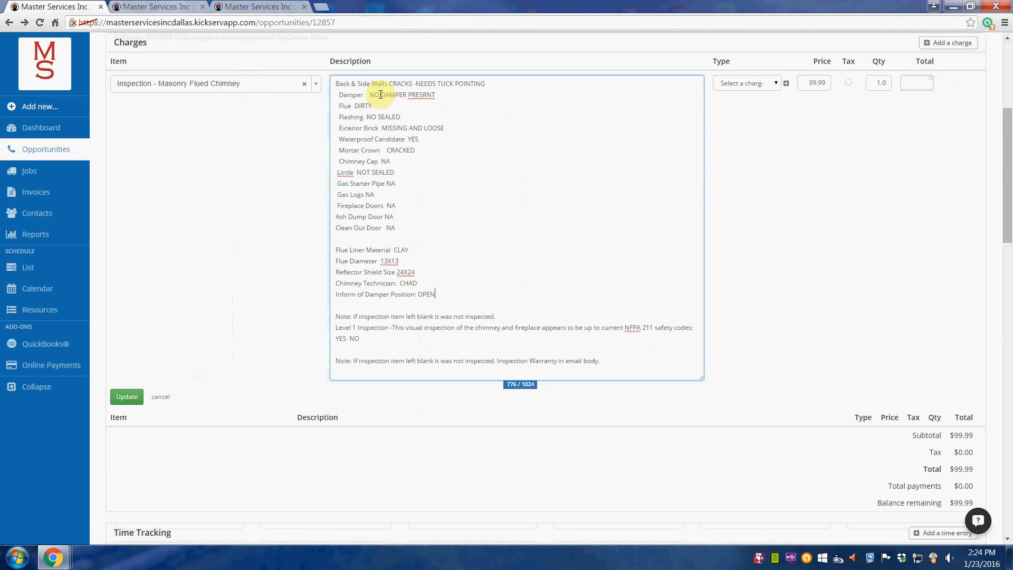
left_click(419, 96)
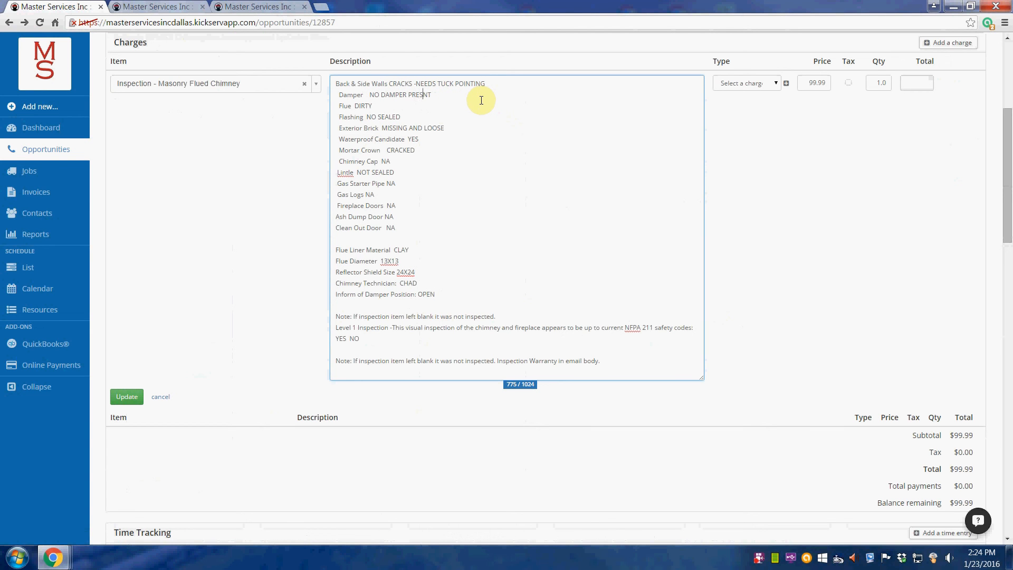
left_click(396, 106)
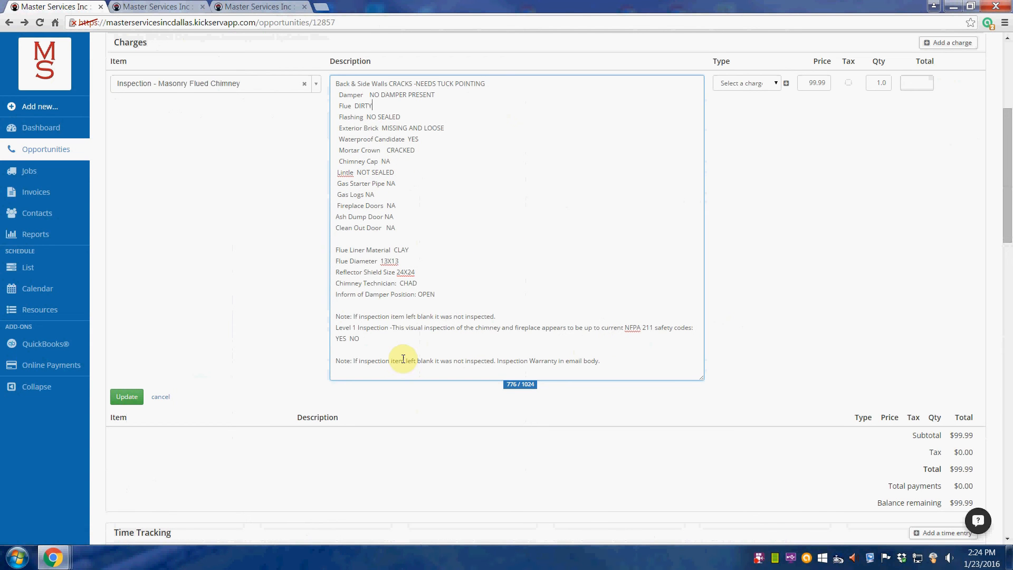
left_click(346, 339)
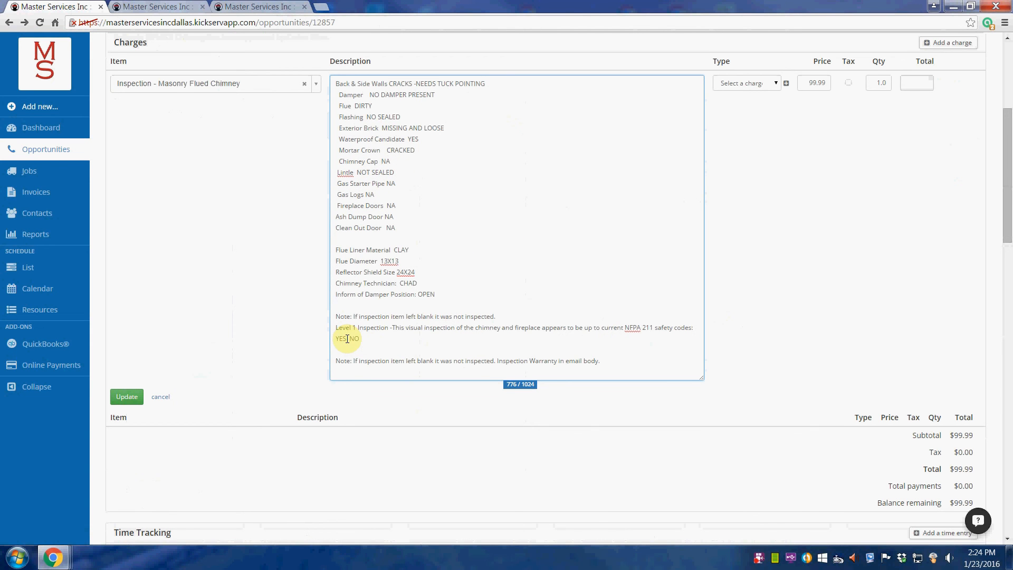
key("BackSpace")
key("BackSpace")
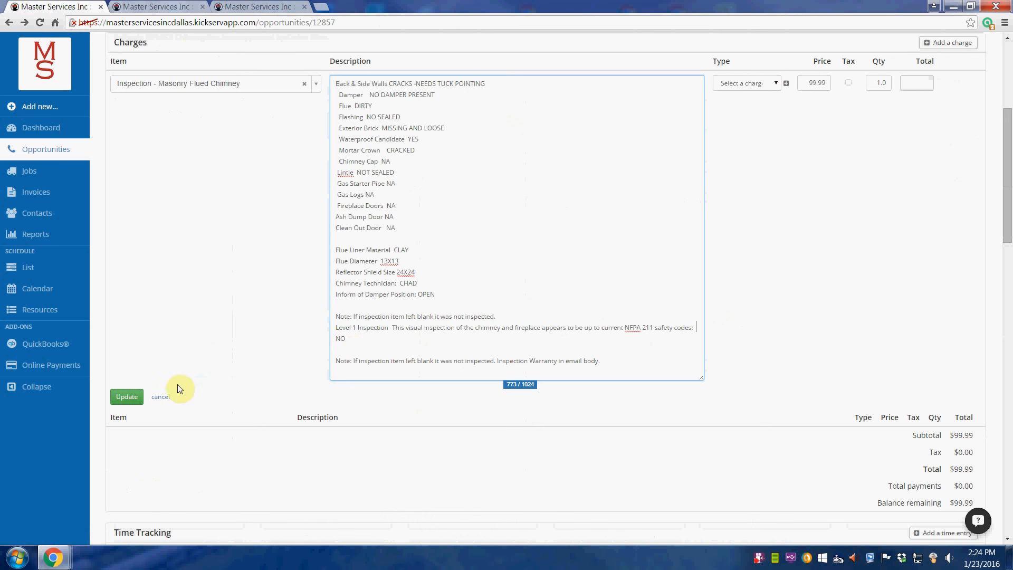
- Update the inspection charge so its findings description appears in the Charges table at $99.99
left_click(126, 396)
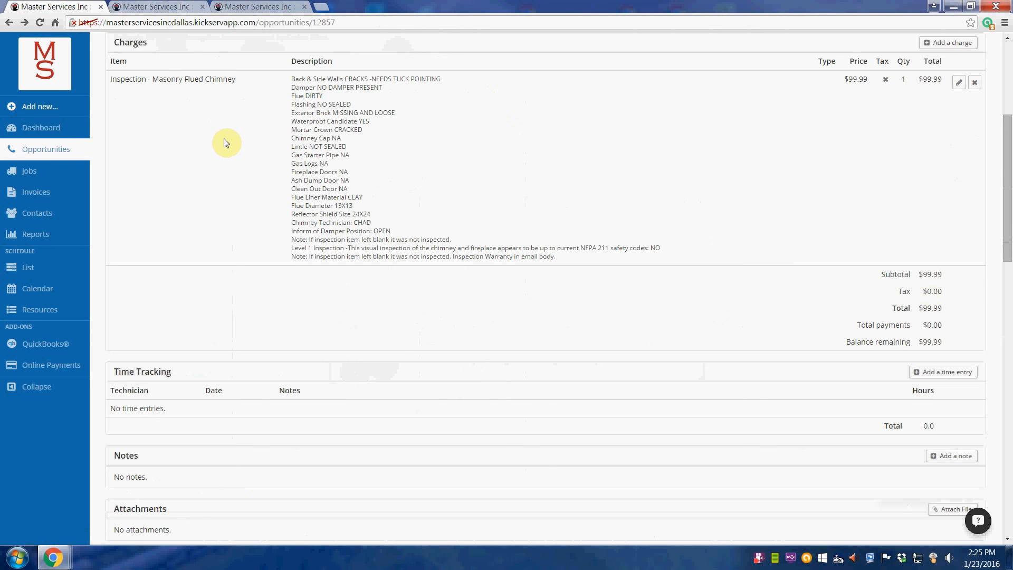
key("Caps_Lock")
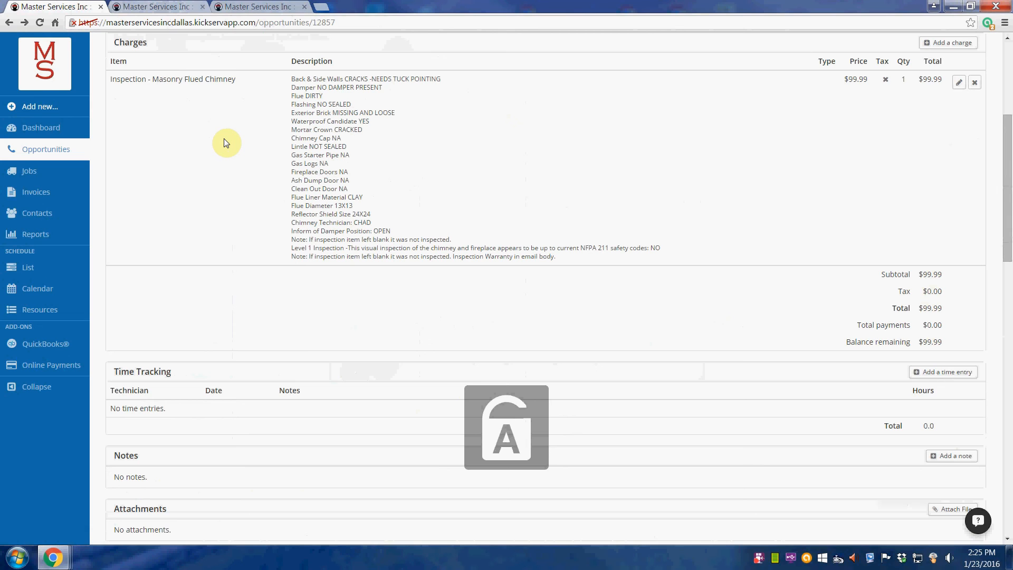